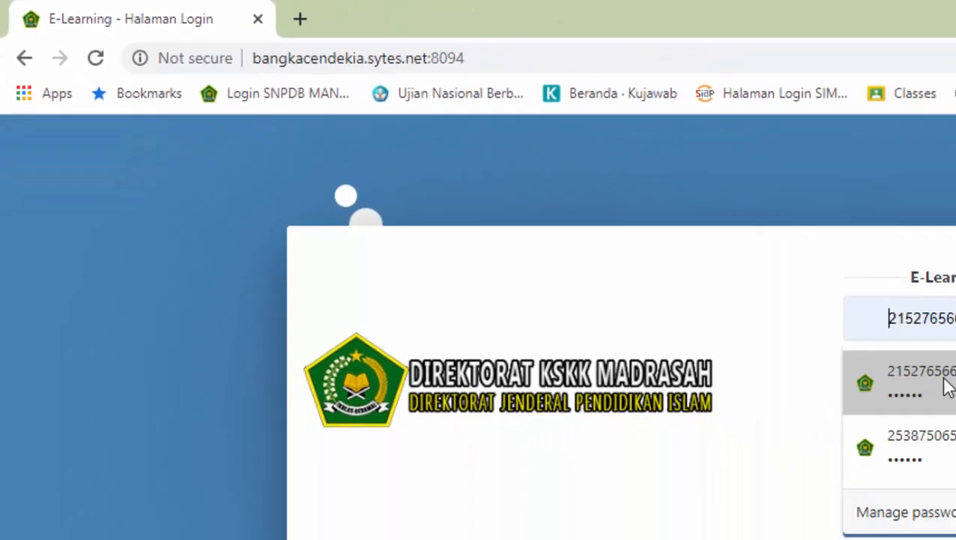
Log in to E-Learning Madrasah with the saved teacher username and password, and skip the welcome tour.
click(734, 299)
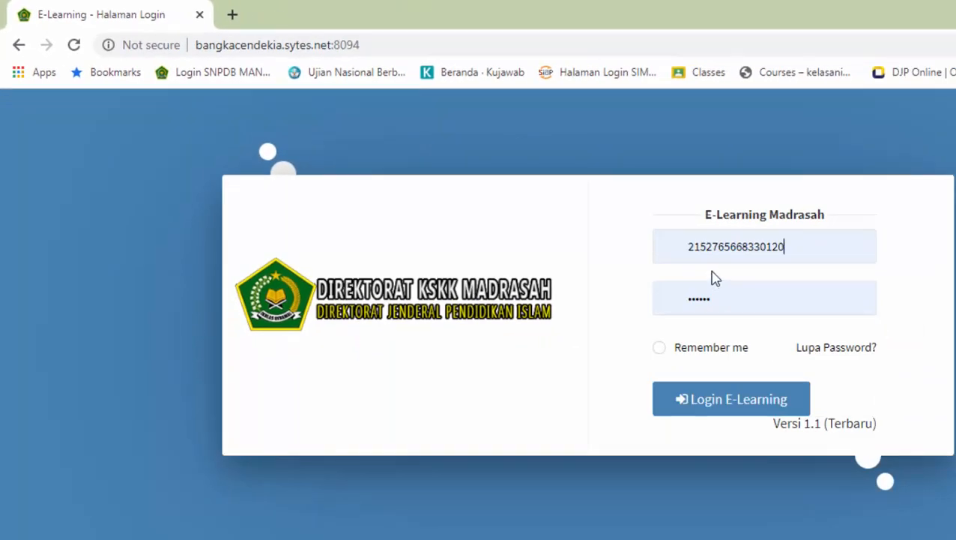
click(726, 404)
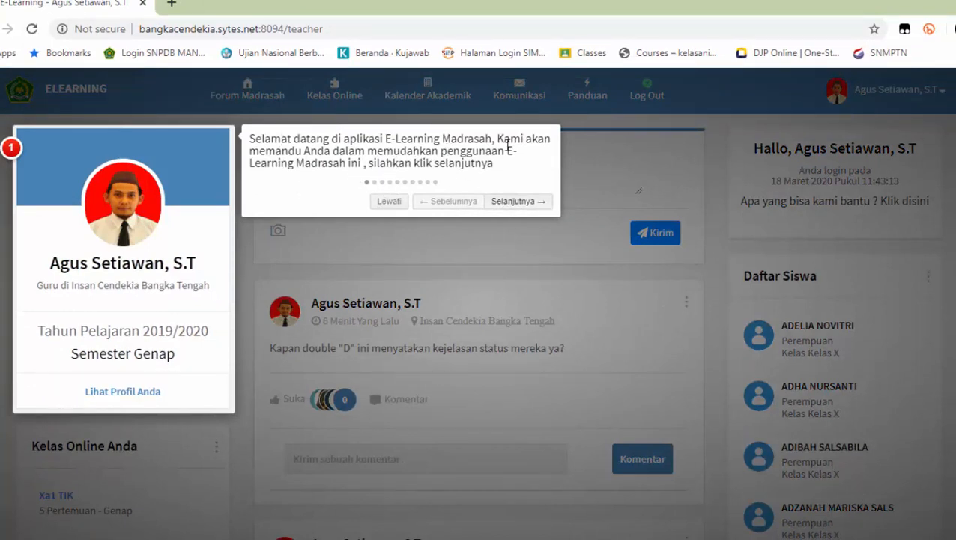
click(389, 201)
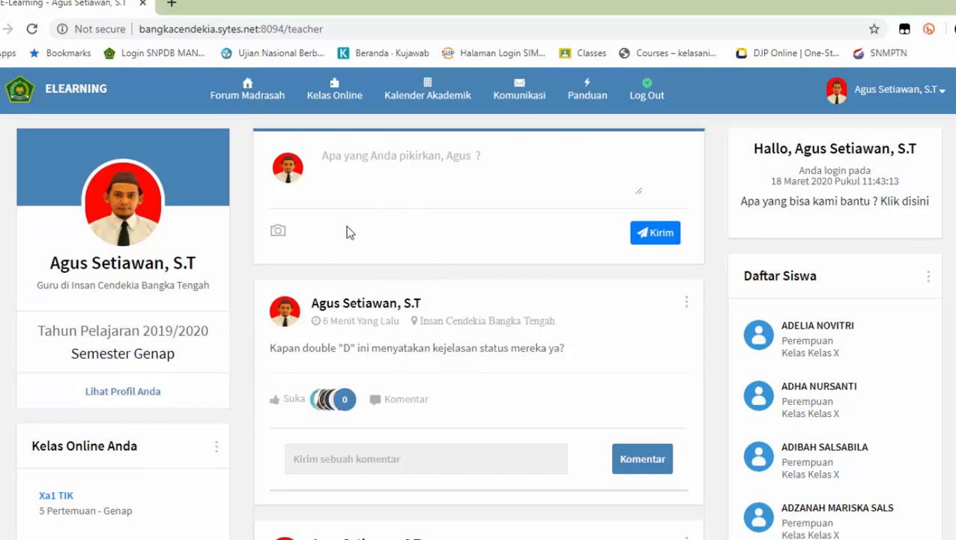
Look over the teacher dashboard, including the forum posts, the Kelas Online Anda list and the student list.
scroll(488, 320, down, 3)
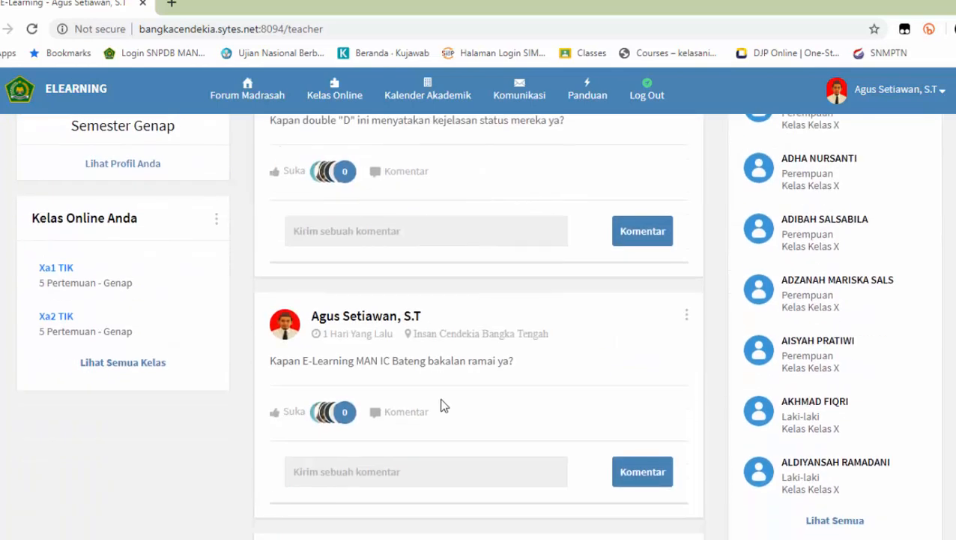
scroll(442, 405, up, 3)
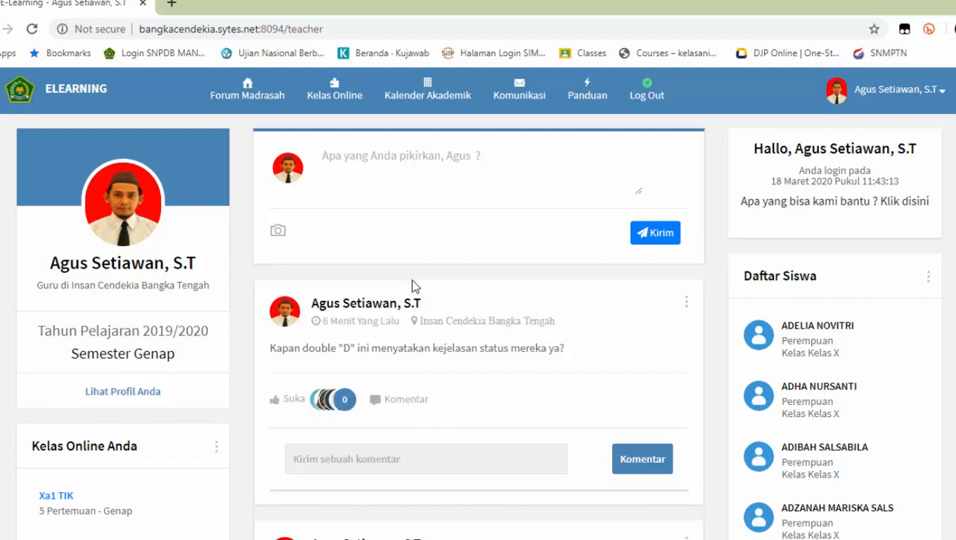
scroll(415, 270, down, 2)
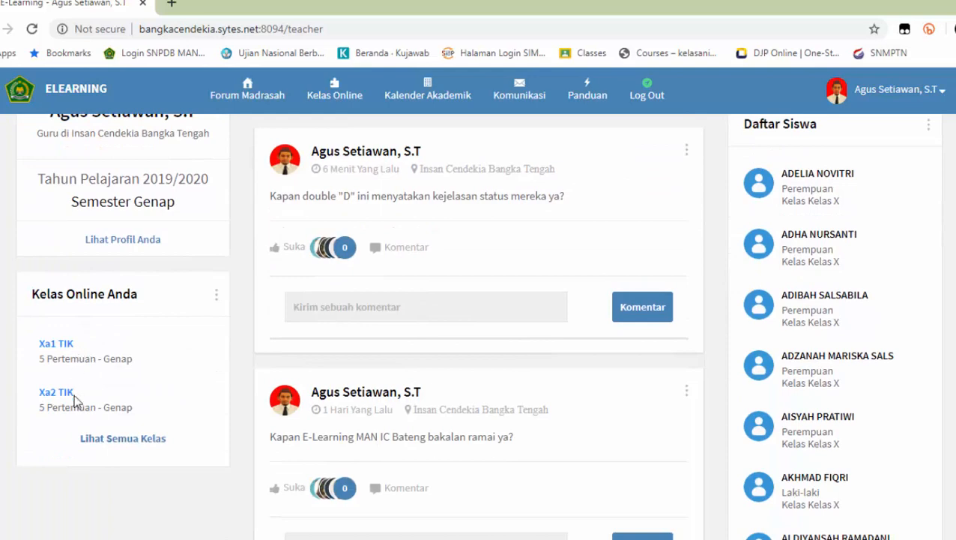
scroll(95, 391, up, 2)
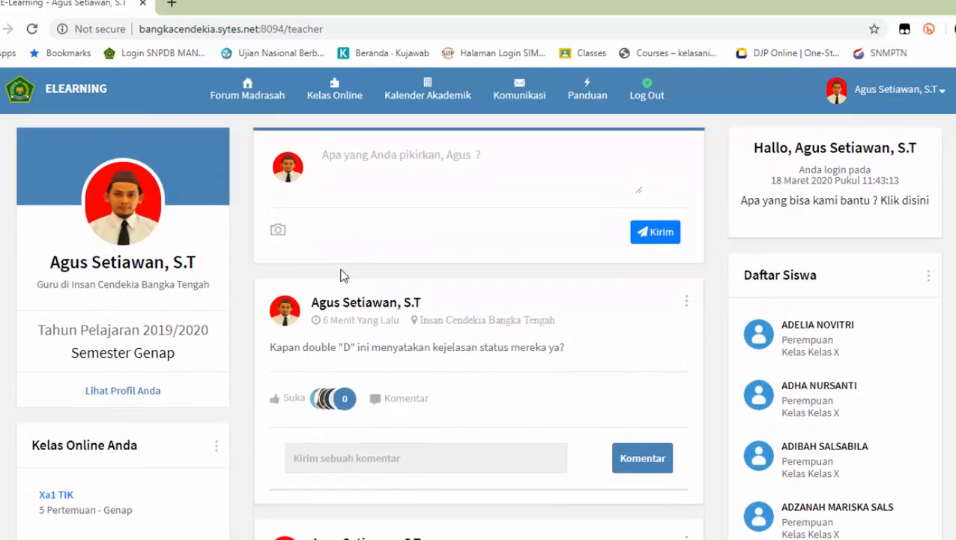
scroll(342, 271, down, 1)
scroll(341, 266, up, 1)
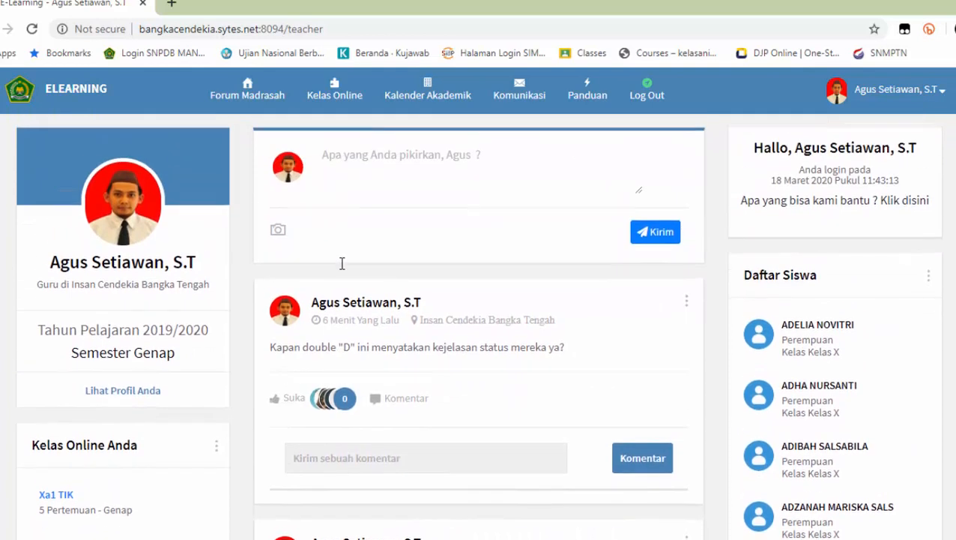
Start a new online class for Kelas X with the rombel X IPS 1.
click(219, 449)
mouse_move(335, 91)
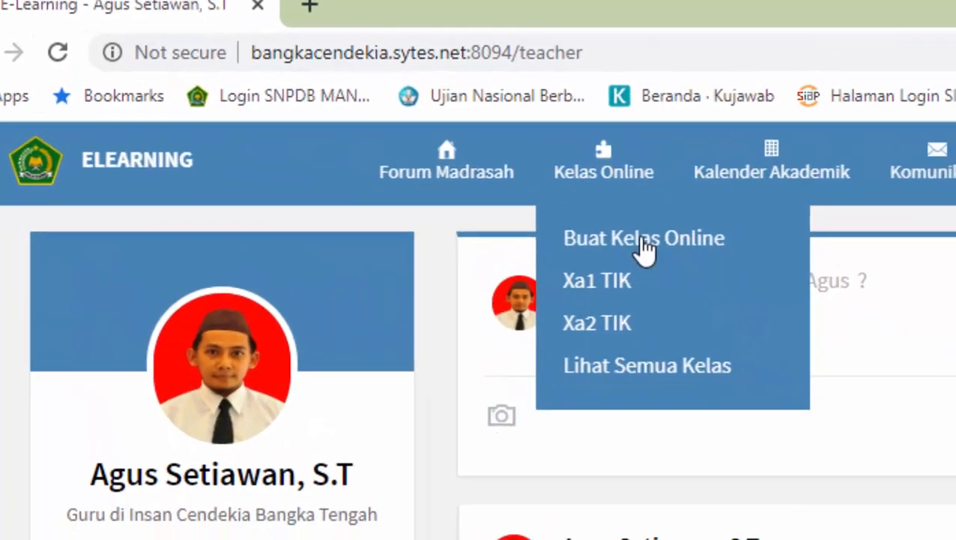
click(644, 248)
click(539, 173)
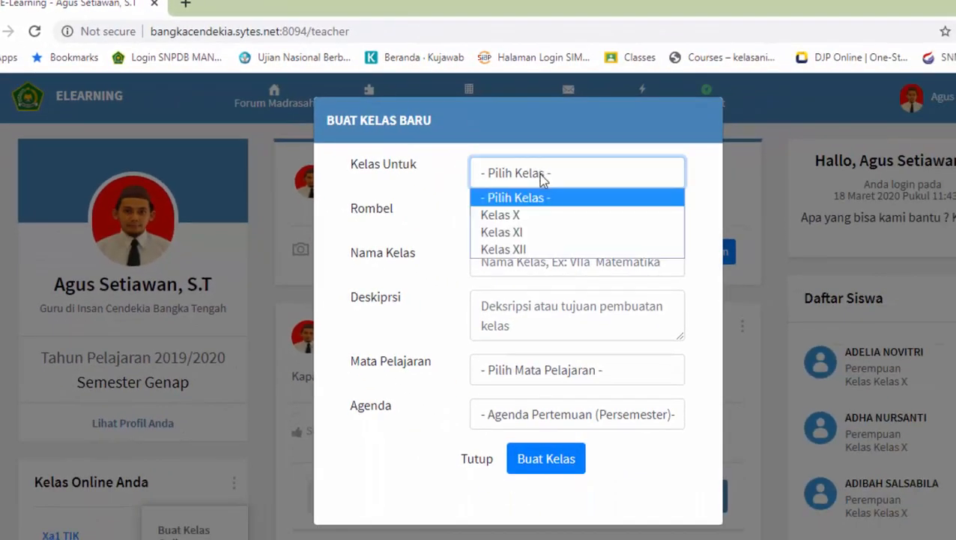
click(530, 216)
click(531, 222)
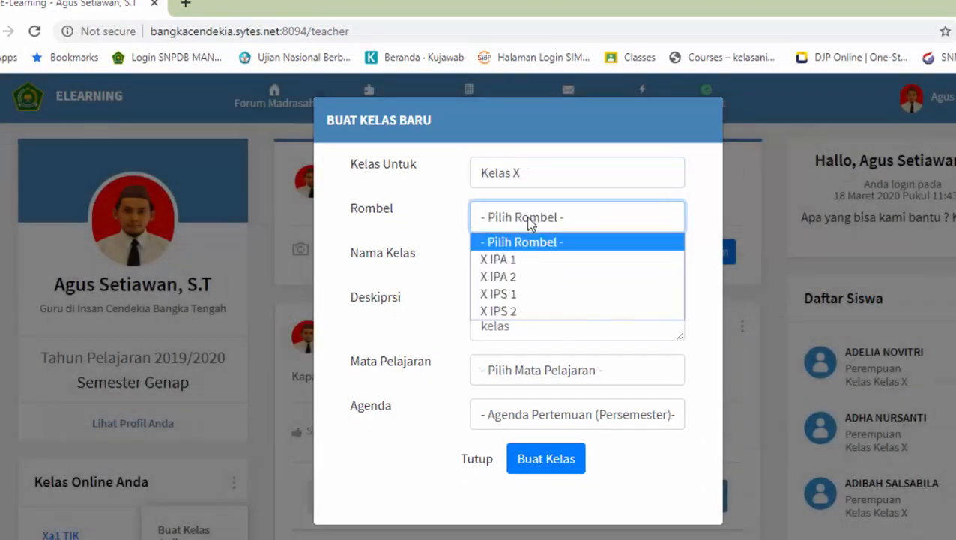
click(517, 292)
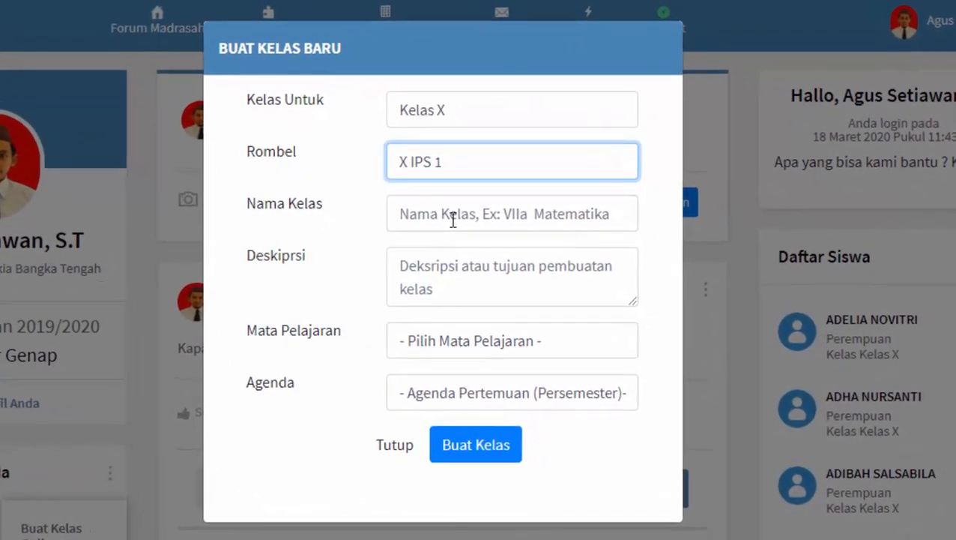
Name the new class Xs1 TIK.
click(453, 216)
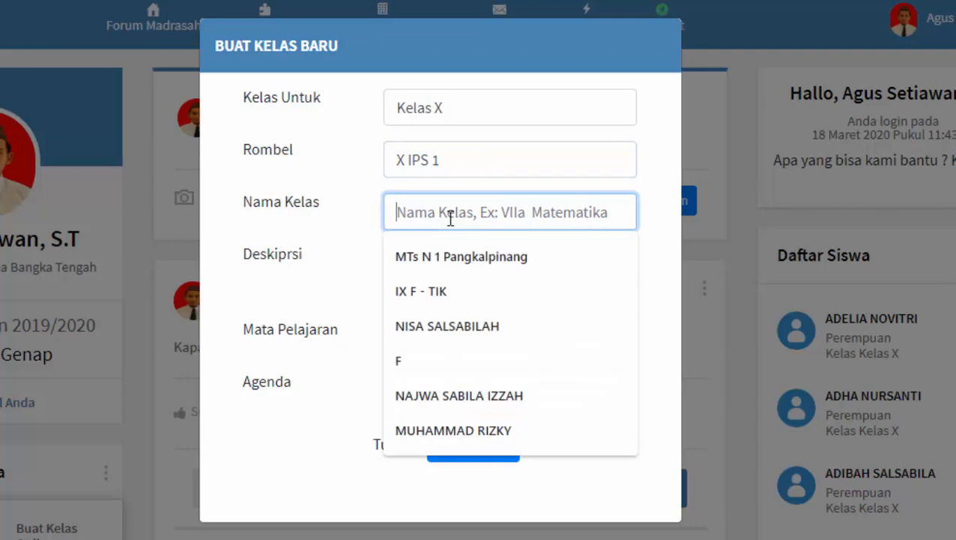
text(X)
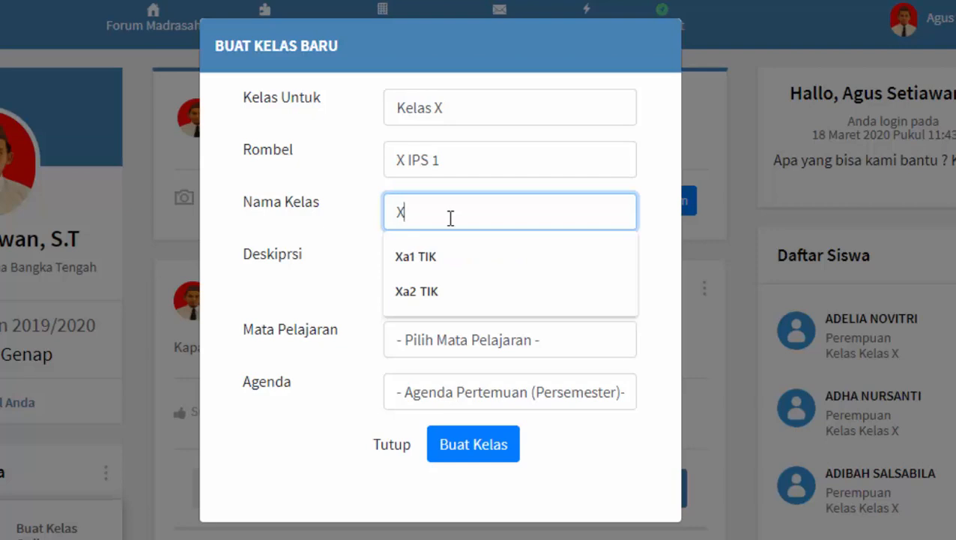
text(s1)
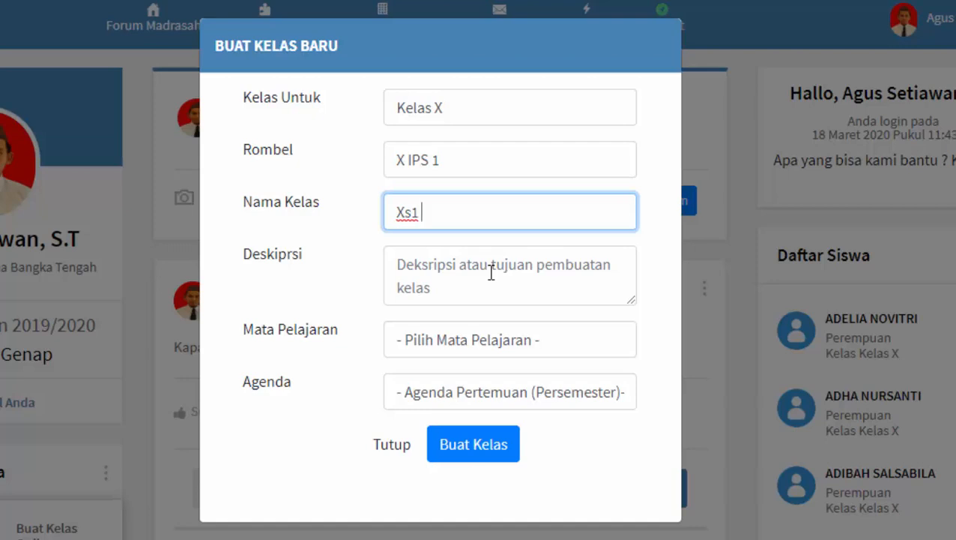
text(TIK)
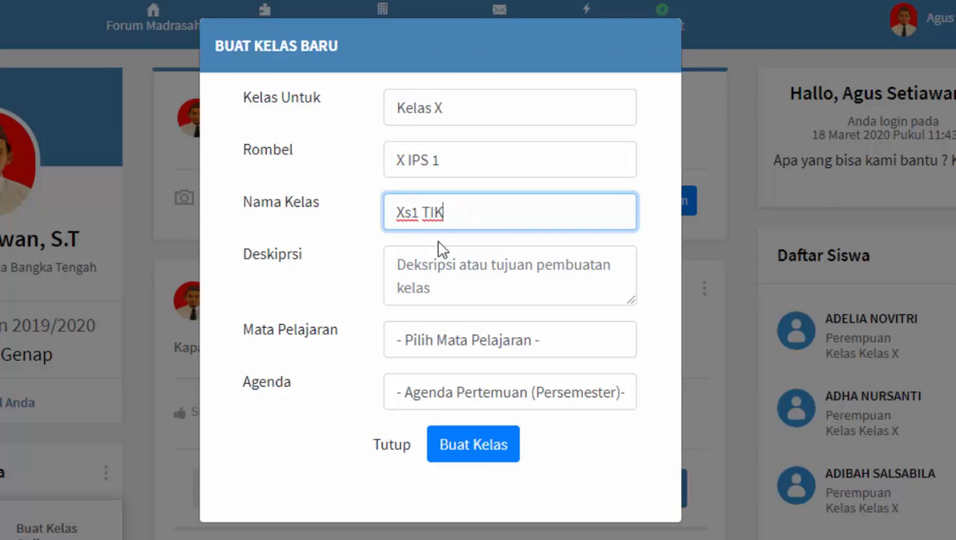
Enter "menguasai animasi 2 dimensi" as the description of the new class.
click(466, 272)
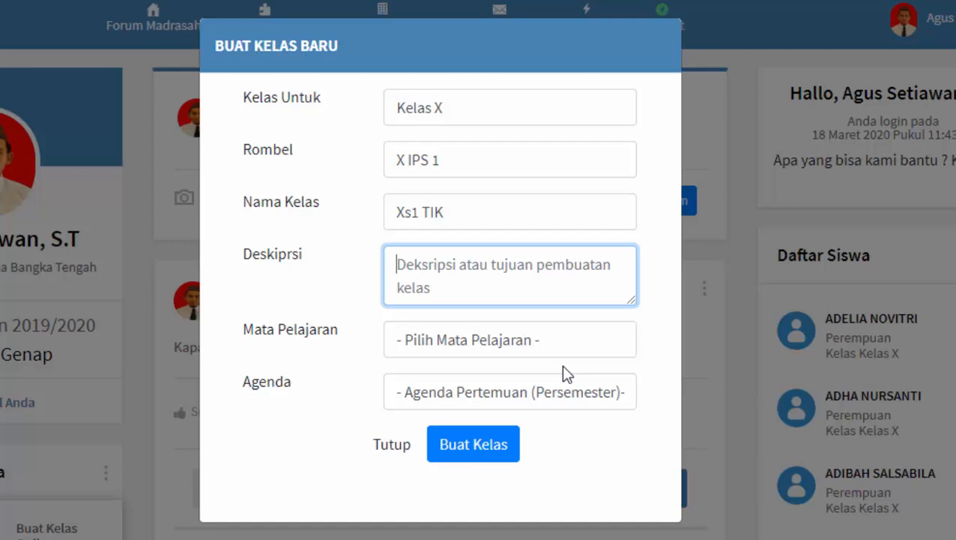
text(m)
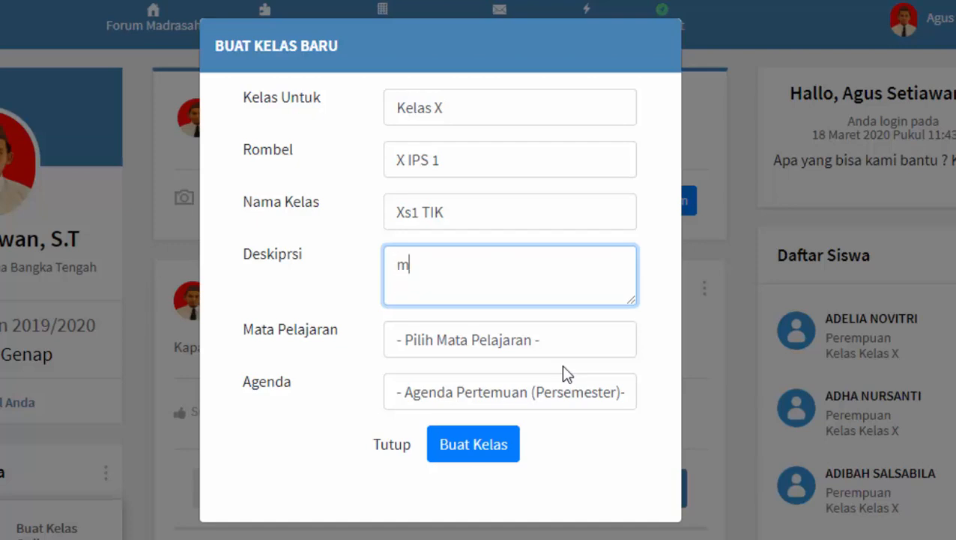
text(enguasa)
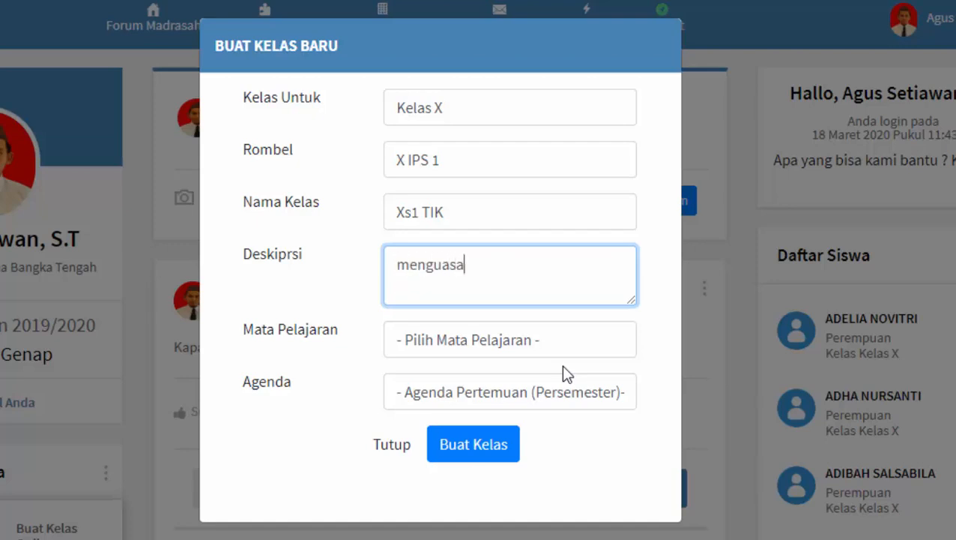
text(i anim)
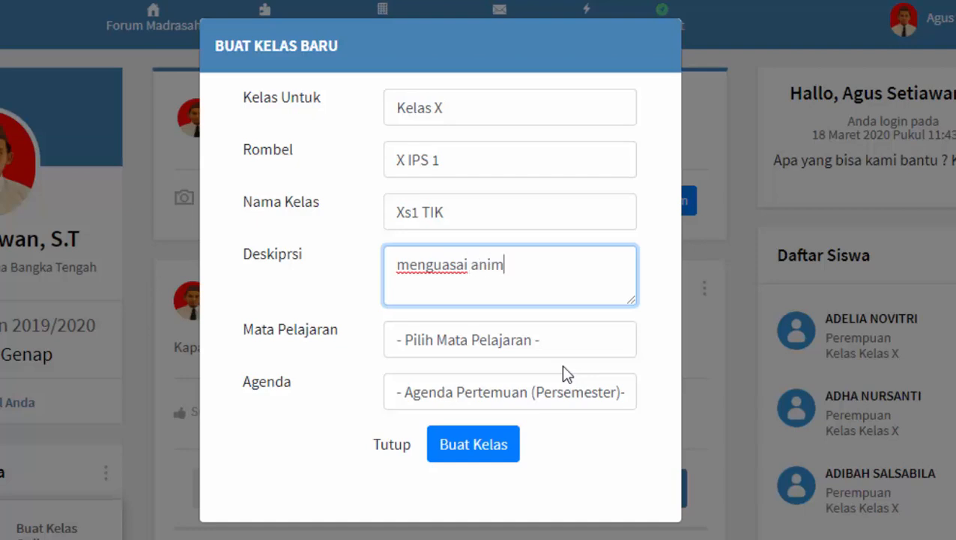
text(asu)
key(BackSpace)
text(i 2 dimensi)
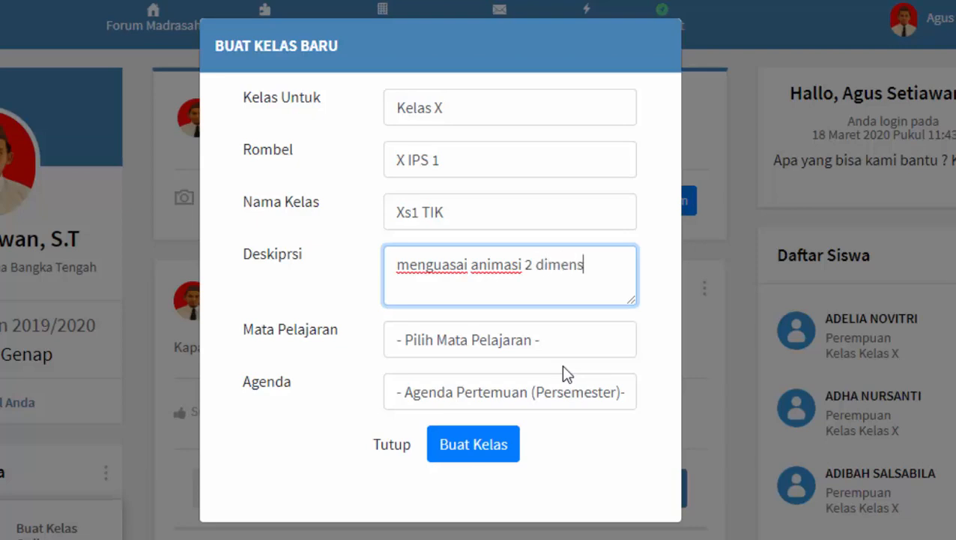
Set the new class's subject (Mata Pelajaran) to TIK.
click(521, 341)
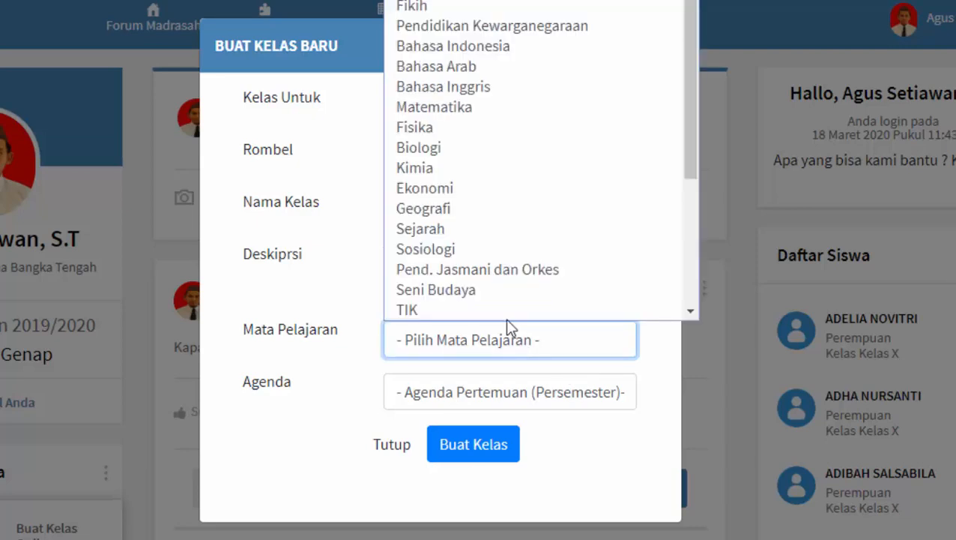
click(479, 310)
click(494, 341)
scroll(458, 285, down, 1)
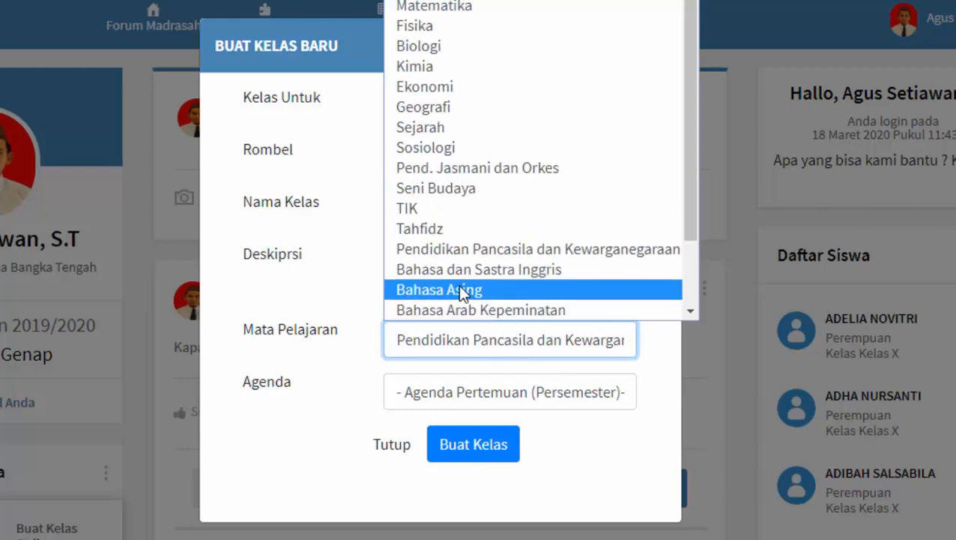
click(431, 186)
click(442, 341)
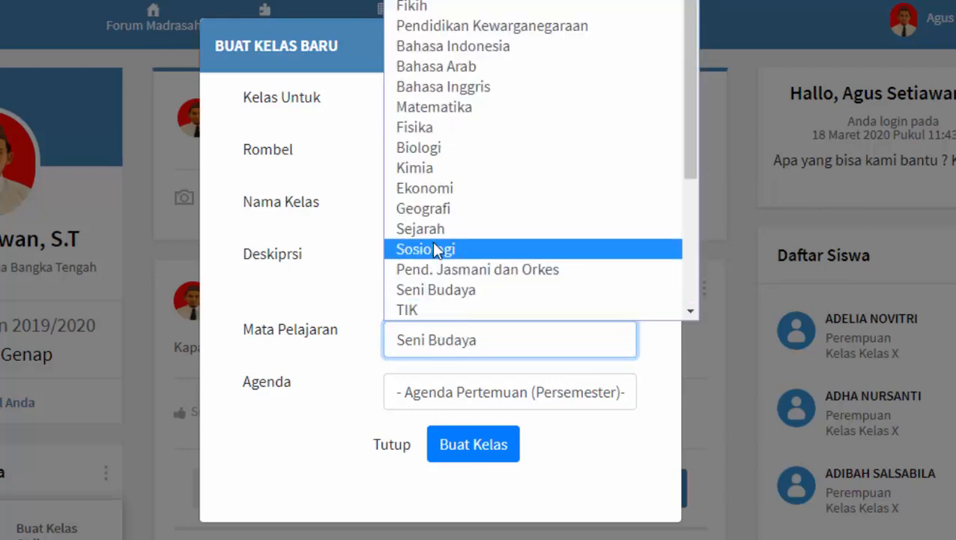
click(420, 310)
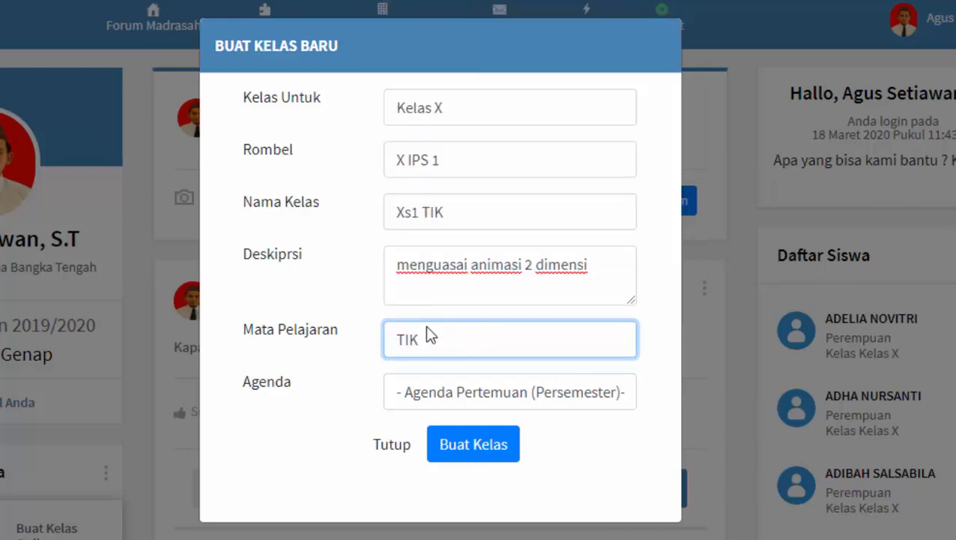
Set the meeting agenda per semester to 5 and create the class.
click(431, 391)
scroll(451, 280, down, 1)
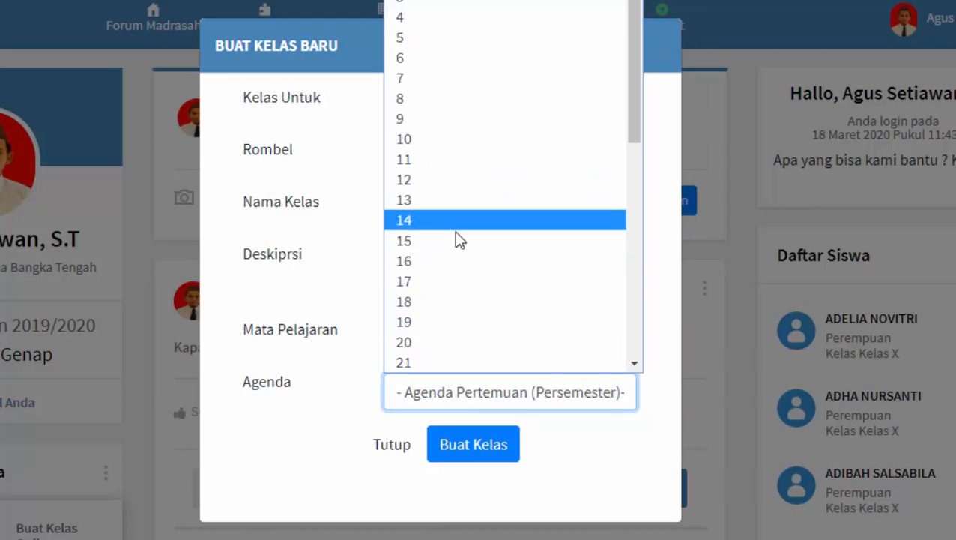
scroll(457, 236, up, 1)
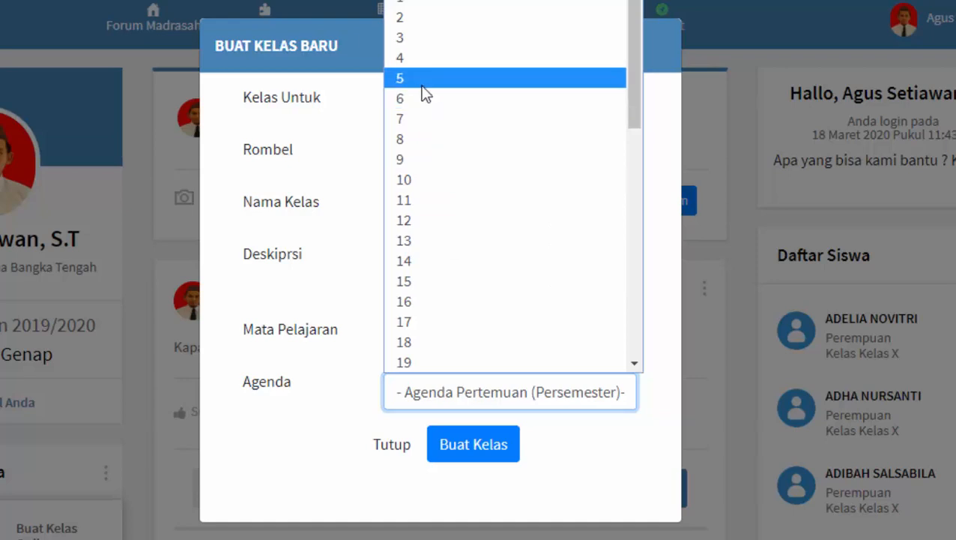
scroll(429, 101, down, 10)
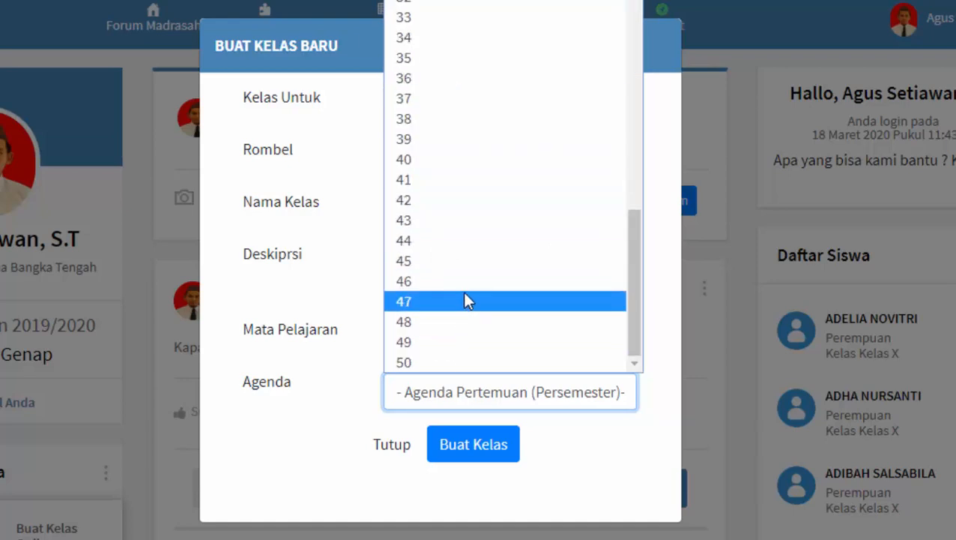
scroll(466, 297, up, 5)
scroll(466, 296, up, 4)
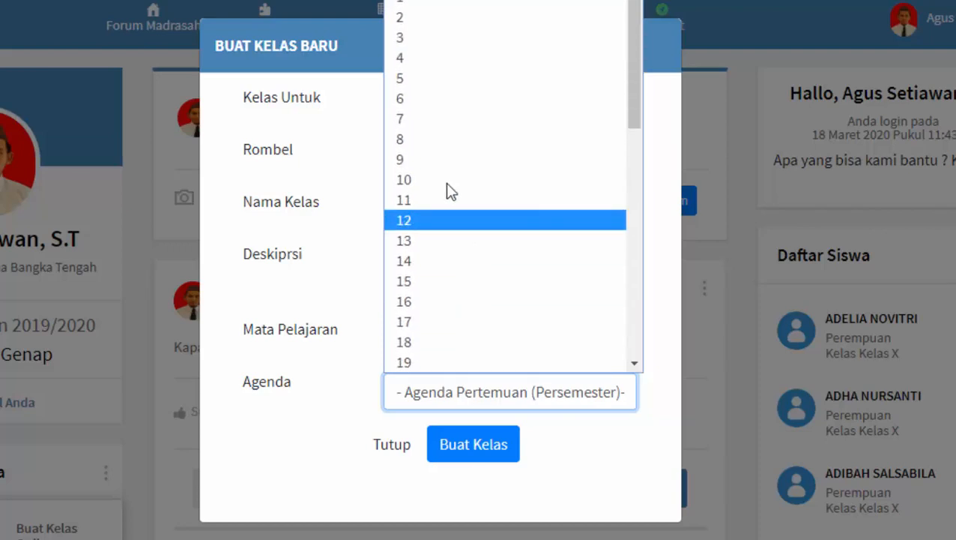
click(423, 79)
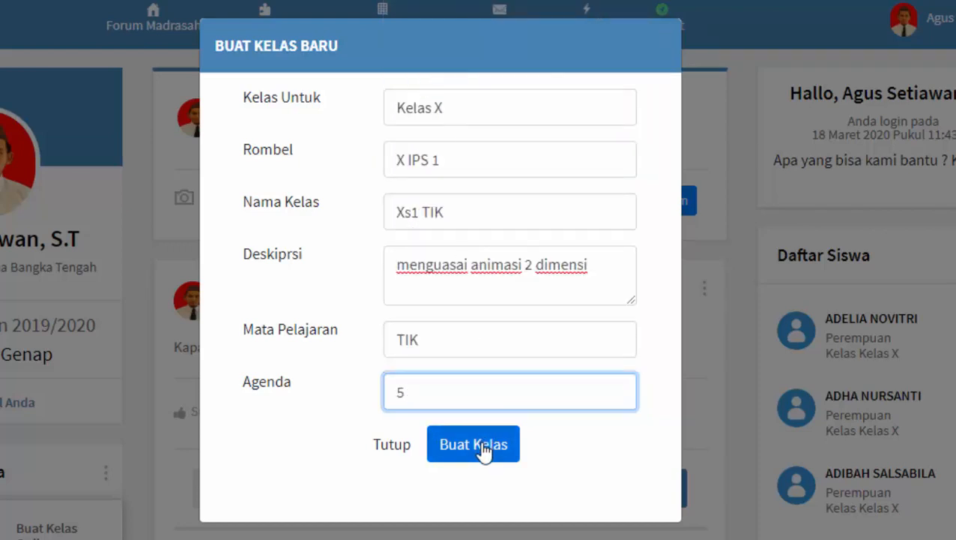
click(484, 450)
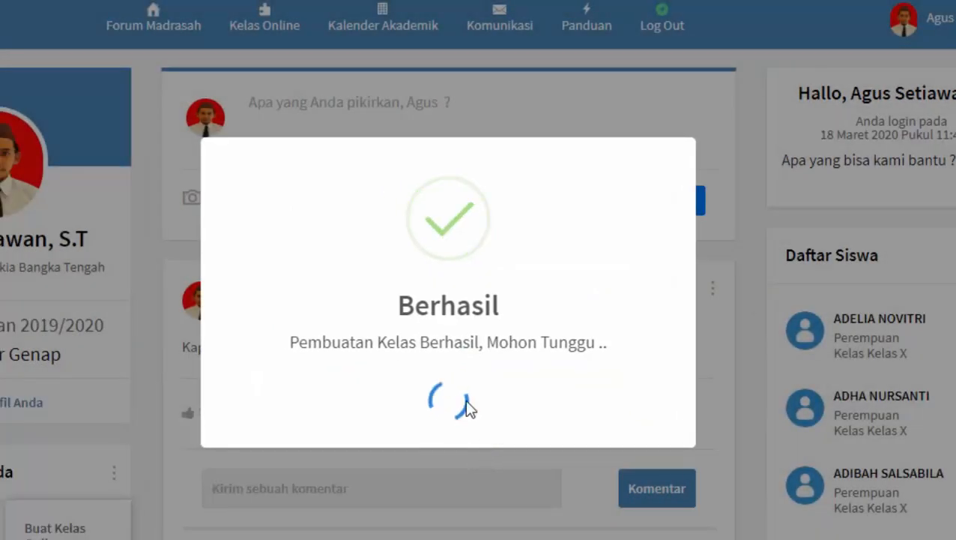
Open Forum Madrasah in a new browser tab, switch to it and skip the welcome tour.
scroll(452, 394, down, 3)
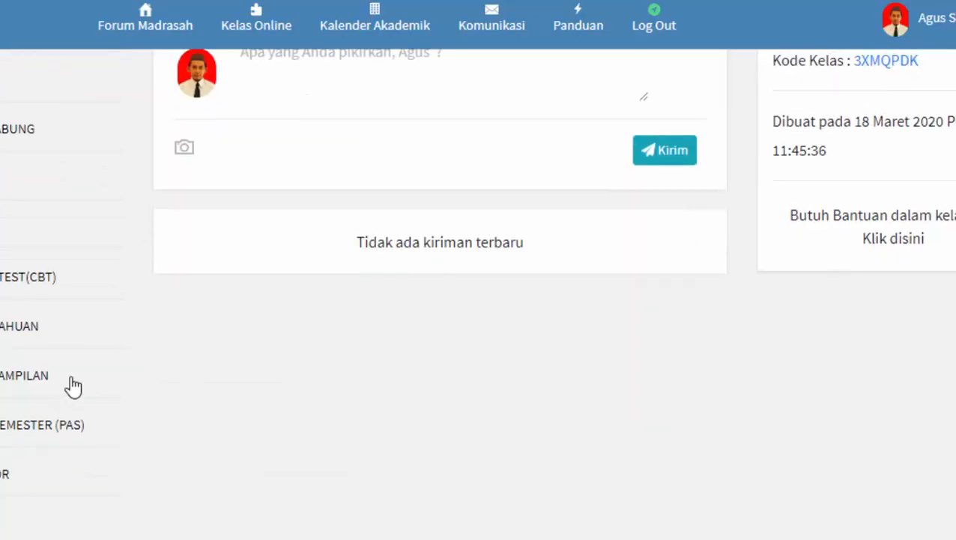
scroll(72, 380, up, 3)
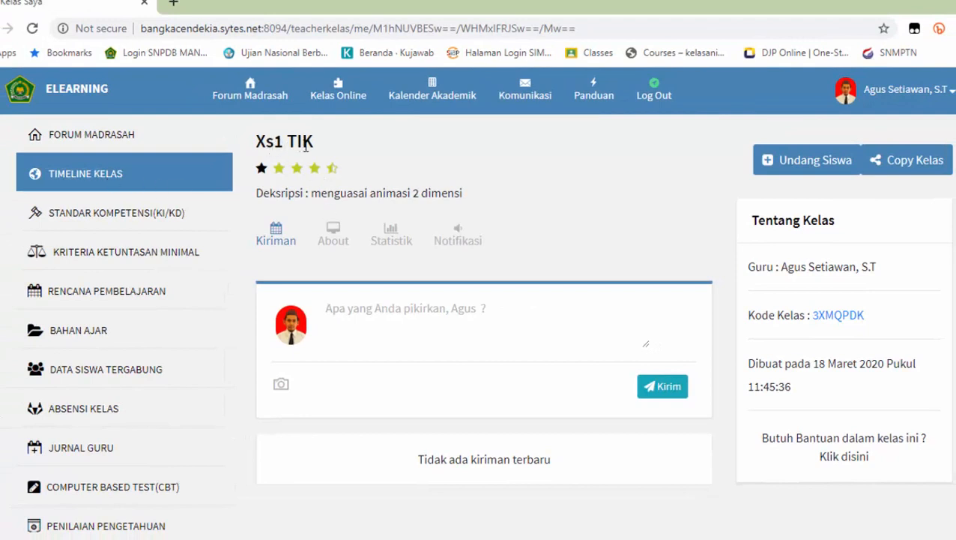
right_click(257, 88)
click(271, 99)
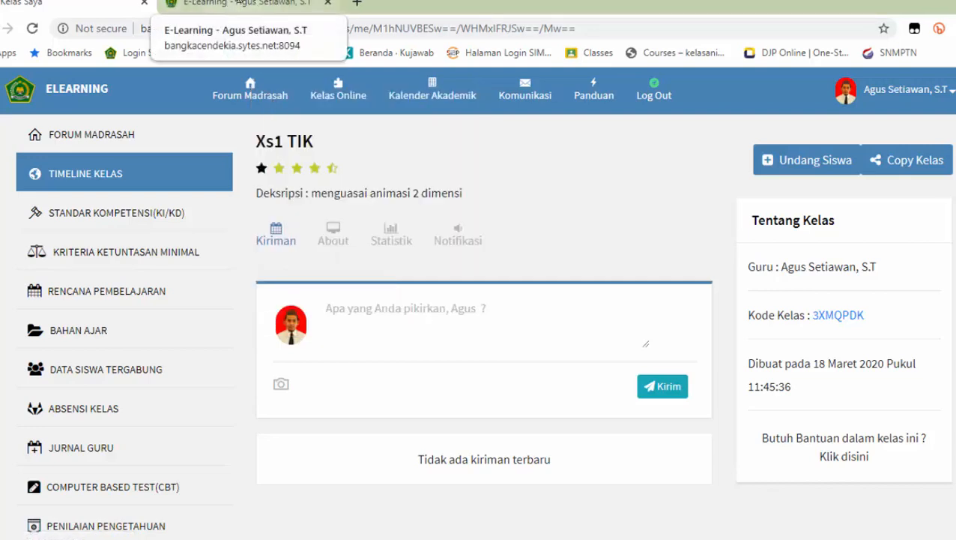
click(238, 3)
click(386, 201)
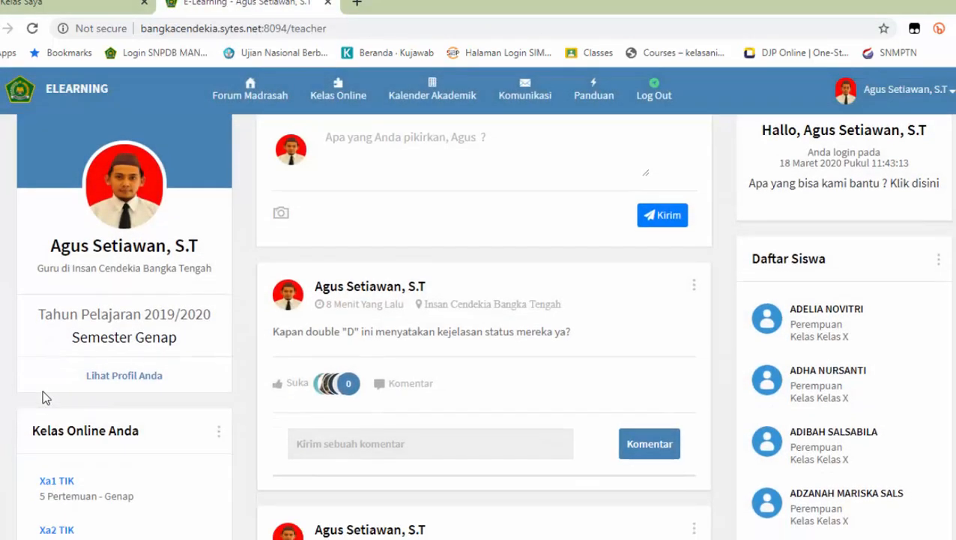
Open the Xa1 TIK class from the list of online classes on the dashboard.
scroll(42, 397, down, 4)
click(57, 193)
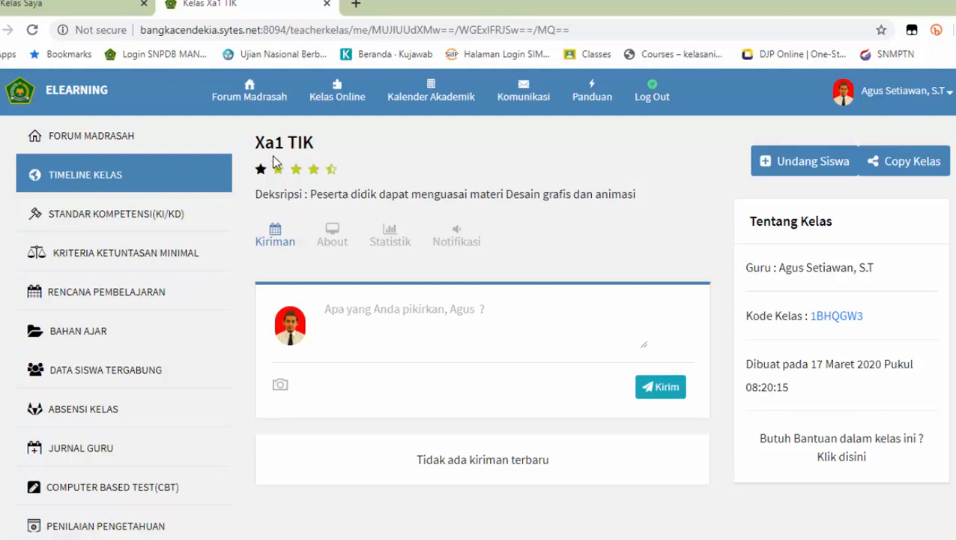
View the target classes offered by Copy Kelas for Xa1 TIK and close the form without copying.
click(916, 163)
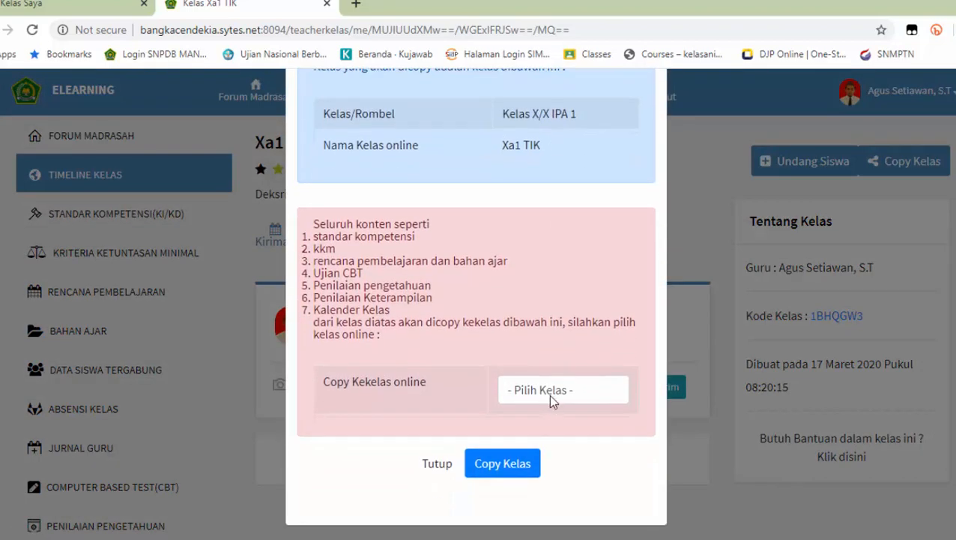
click(551, 399)
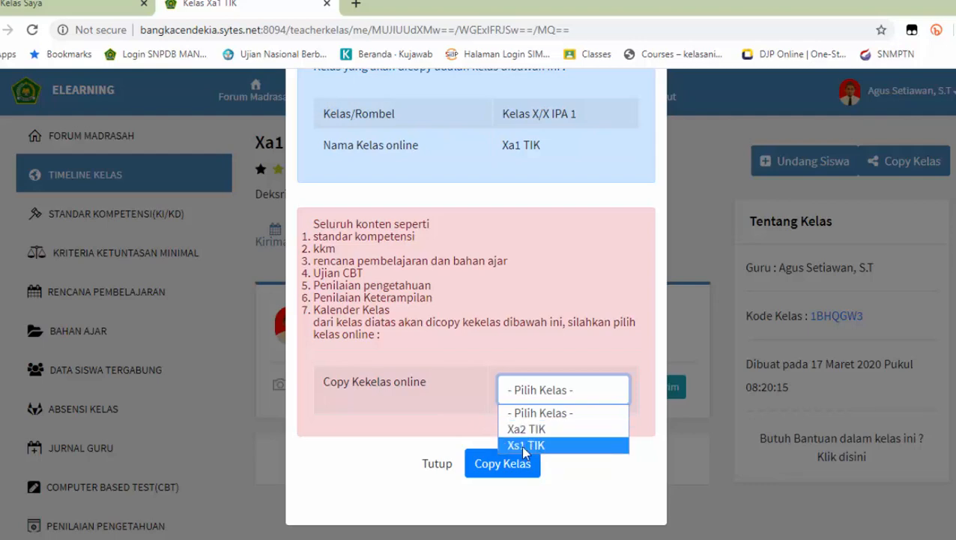
click(437, 464)
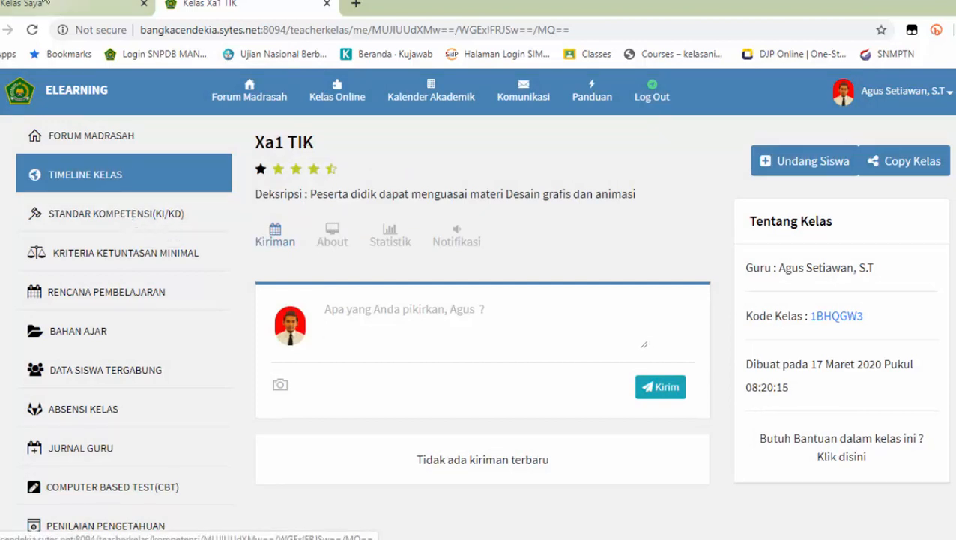
Open the Standar Kompetensi (KI/KD) page for Xs1 TIK in one browser tab and for Xa1 TIK in the other.
click(114, 221)
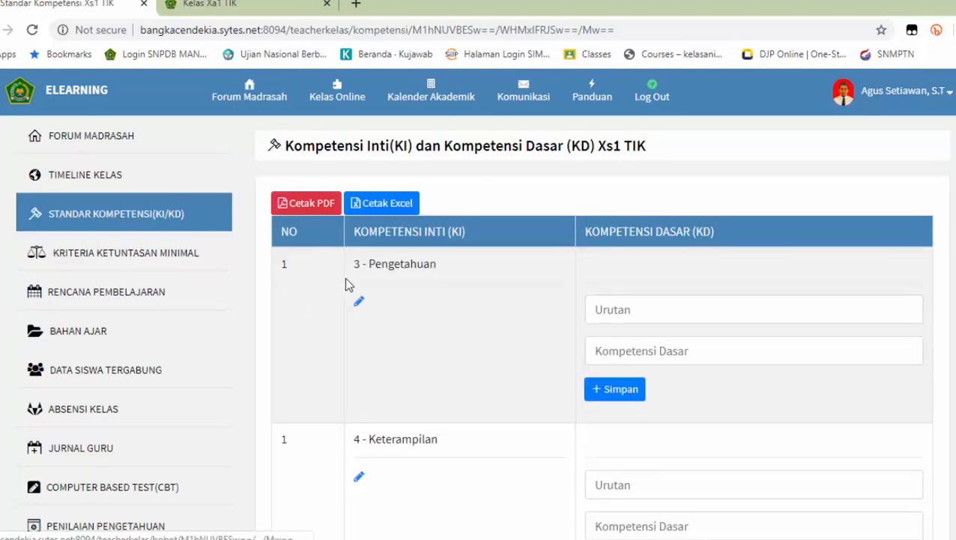
scroll(398, 221, down, 1)
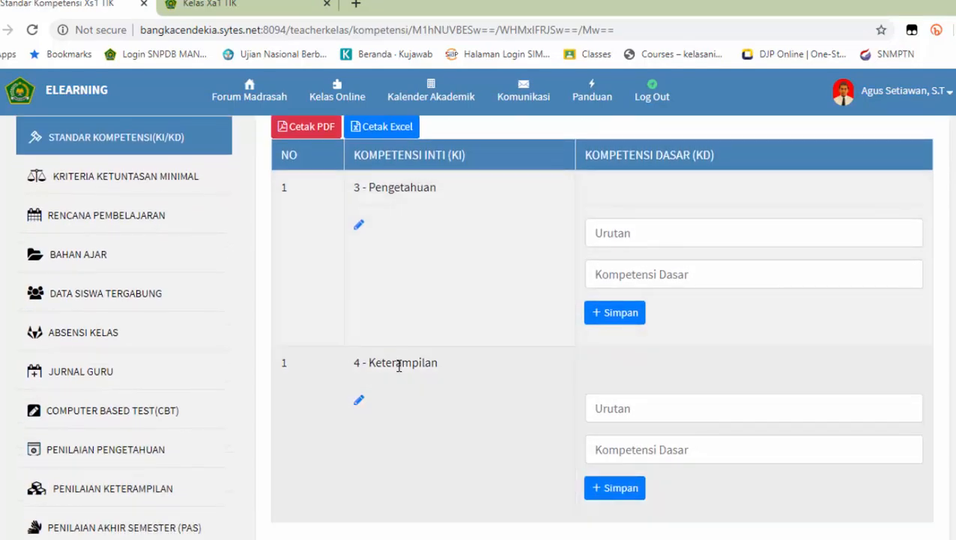
click(257, 3)
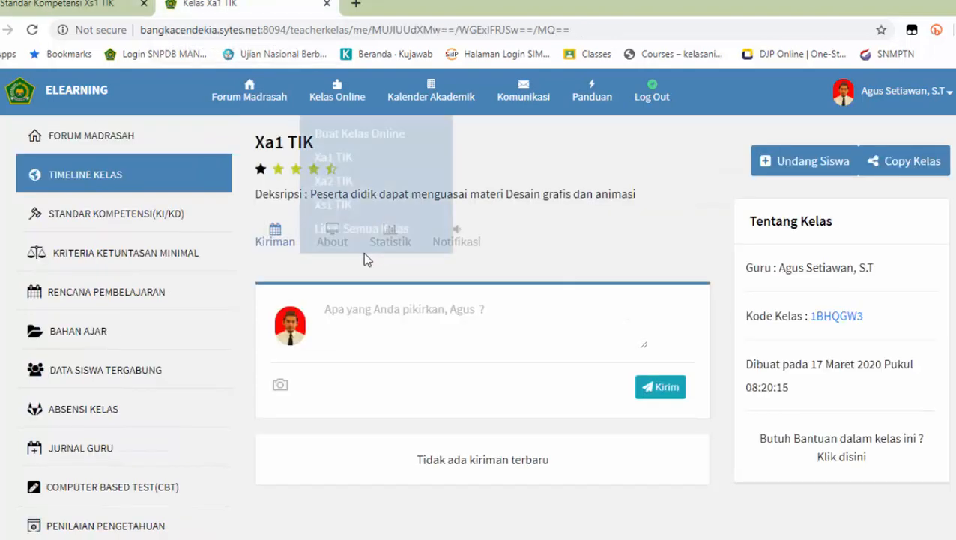
click(101, 216)
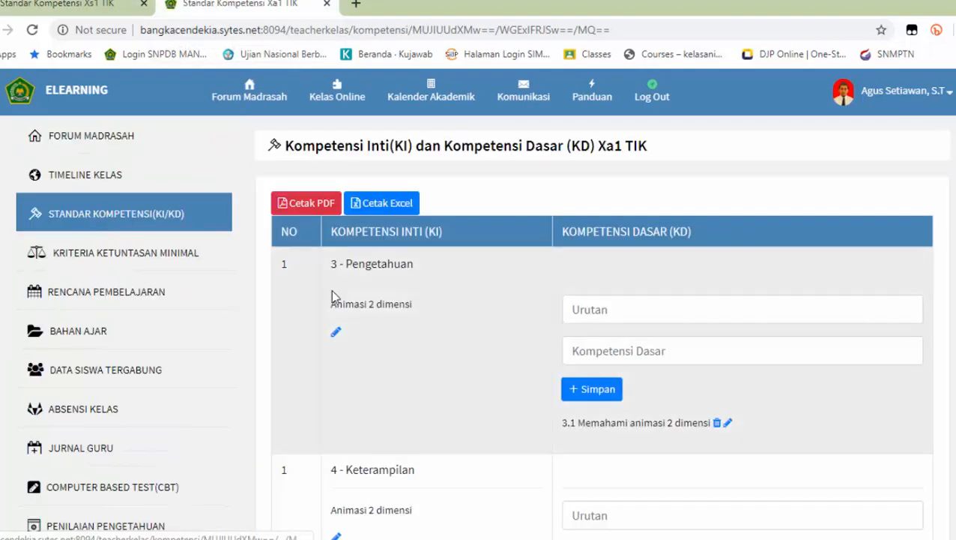
Copy "Animasi 2 dimensi" from Xa1 TIK into the Kompetensi Inti of 3 - Pengetahuan in Xs1 TIK and save it.
drag(334, 310, 401, 320)
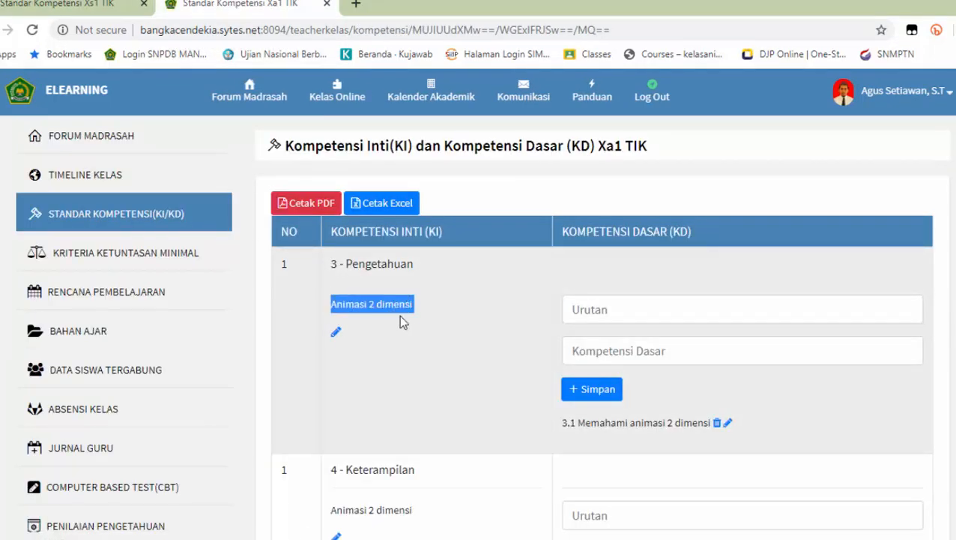
click(326, 308)
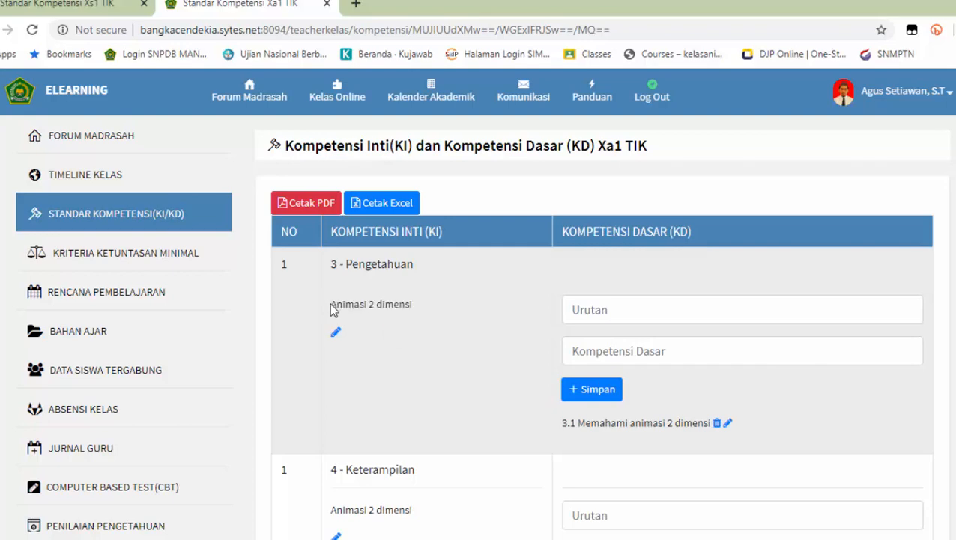
drag(334, 310, 416, 314)
key(ctrl+shift+Tab)
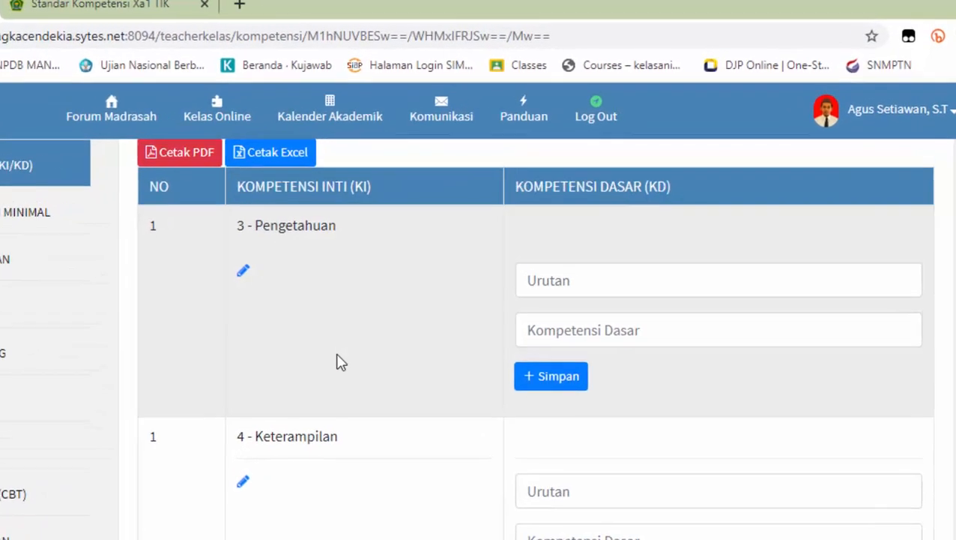
click(243, 271)
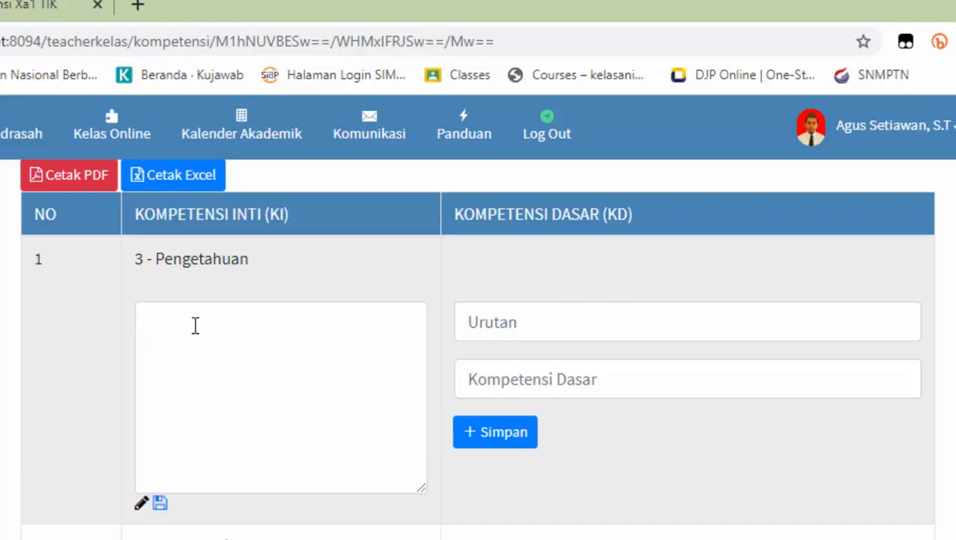
right_click(210, 336)
click(263, 474)
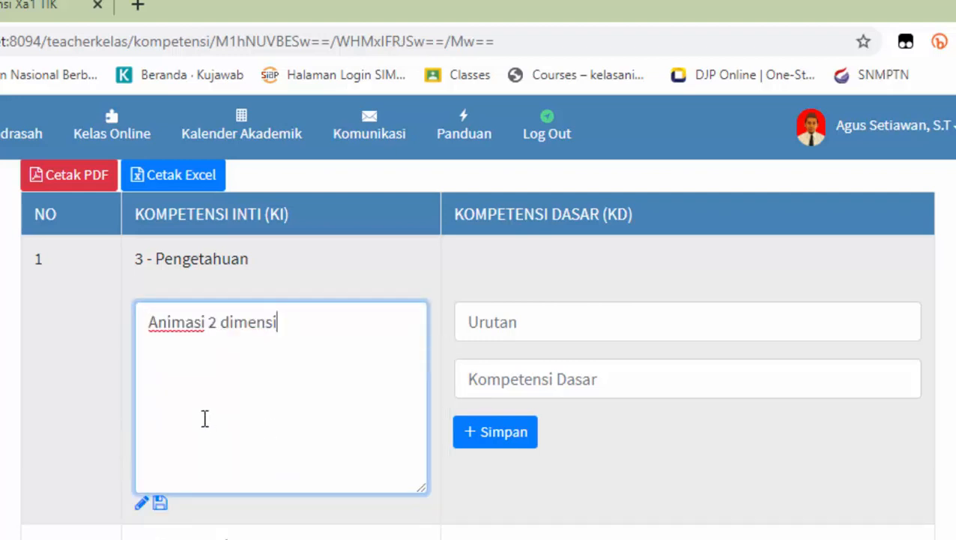
click(160, 504)
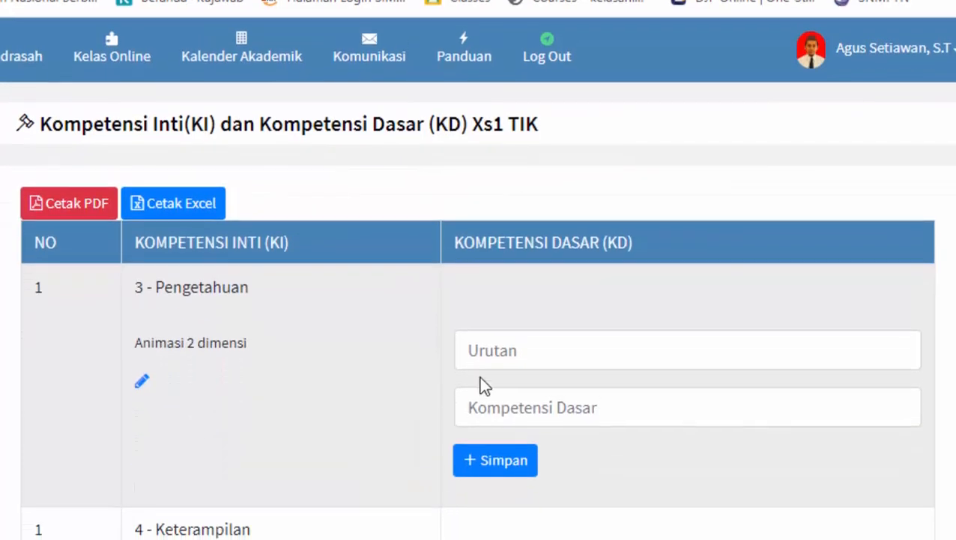
Add a Kompetensi Dasar to 3 - Pengetahuan in Xs1 TIK with Urutan 1 and "Memahami animasi 2 dimensi" copied from Xa1 TIK.
click(501, 355)
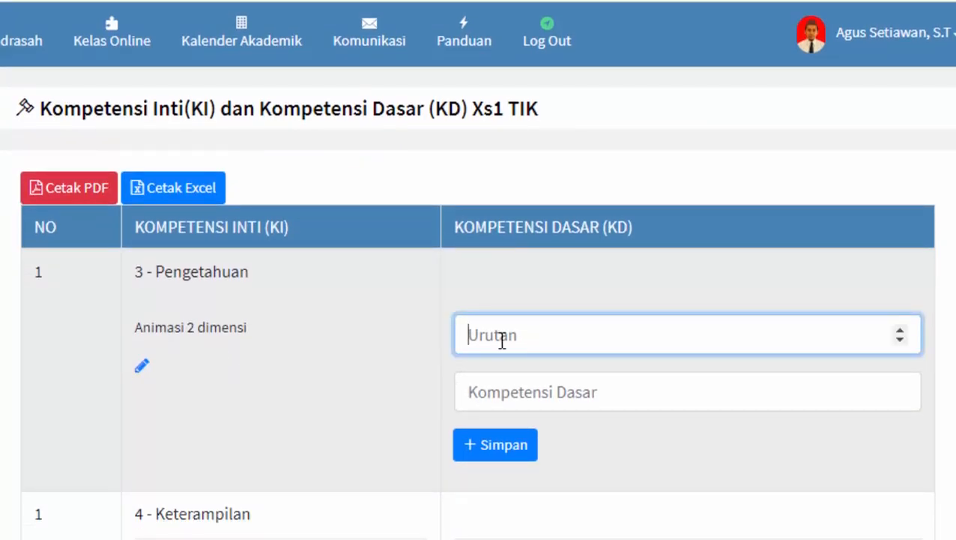
text(1)
key(Tab)
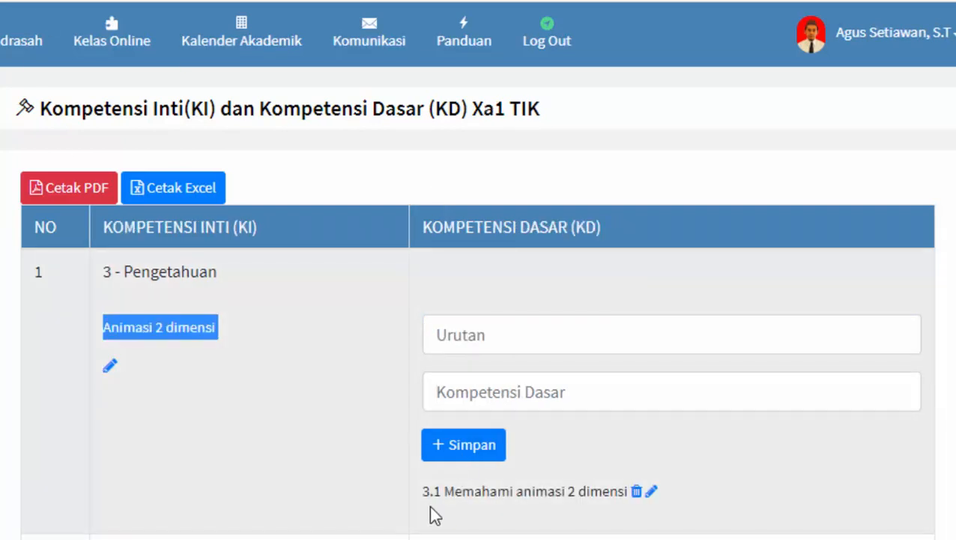
click(469, 496)
drag(444, 493, 627, 511)
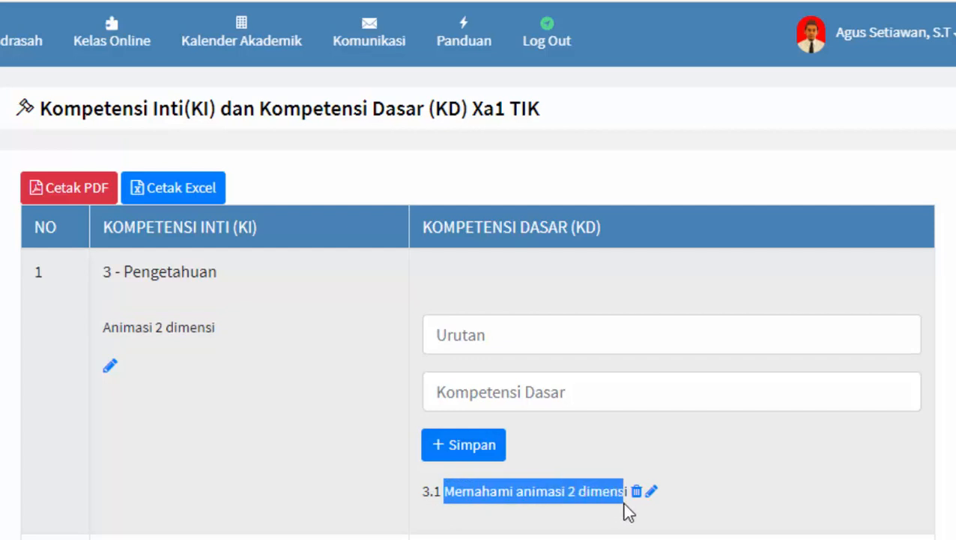
right_click(590, 491)
click(617, 510)
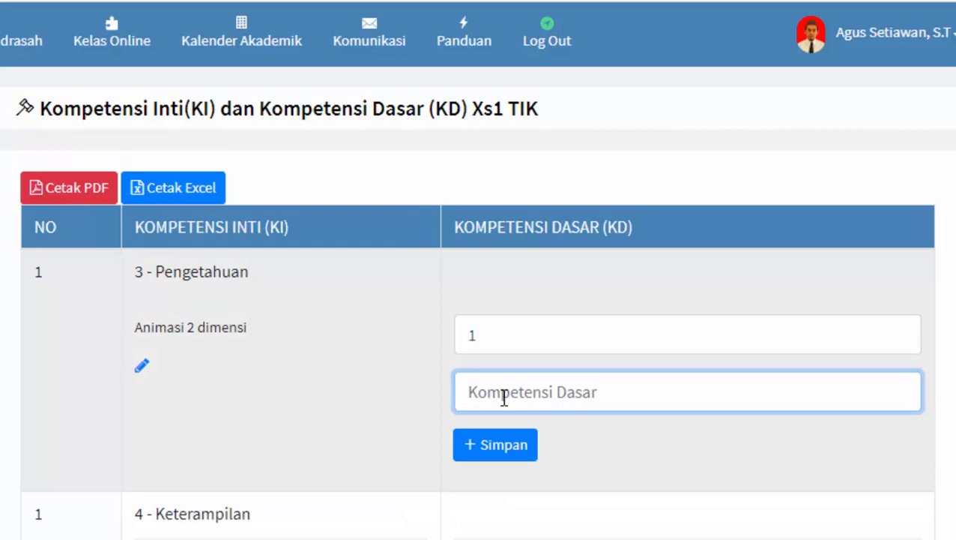
right_click(503, 396)
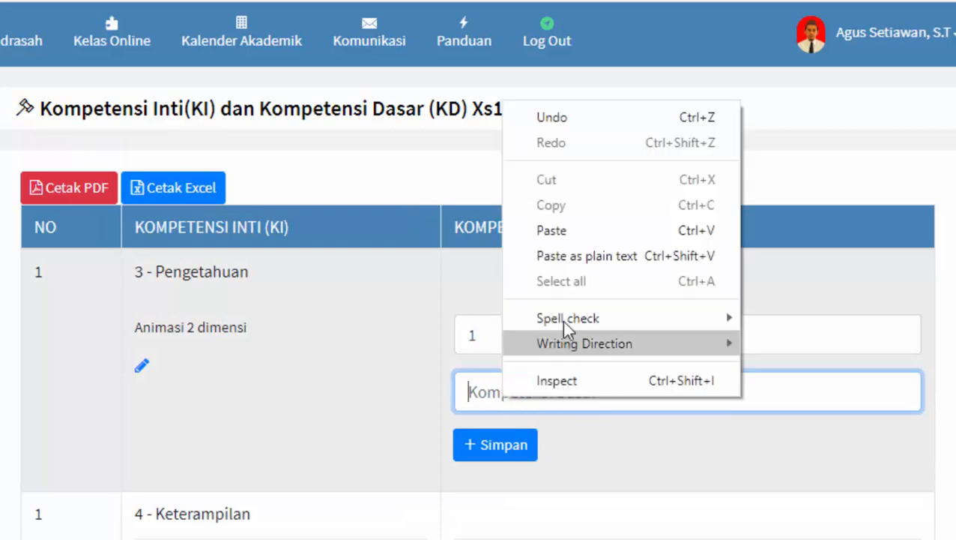
click(556, 227)
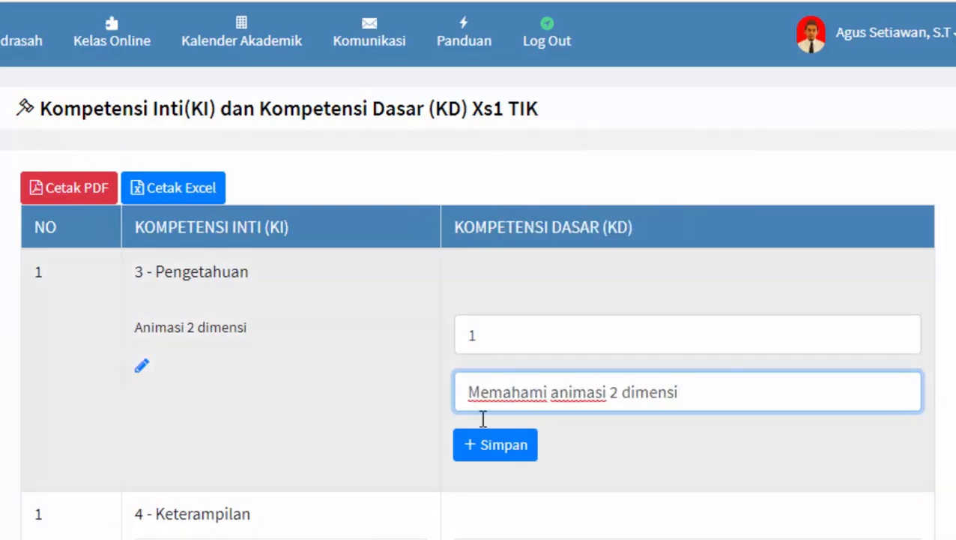
click(495, 446)
Copy "Animasi 2 dimensi" from Xa1 TIK into the Kompetensi Inti of 4 - Keterampilan in Xs1 TIK and save it.
scroll(450, 394, down, 3)
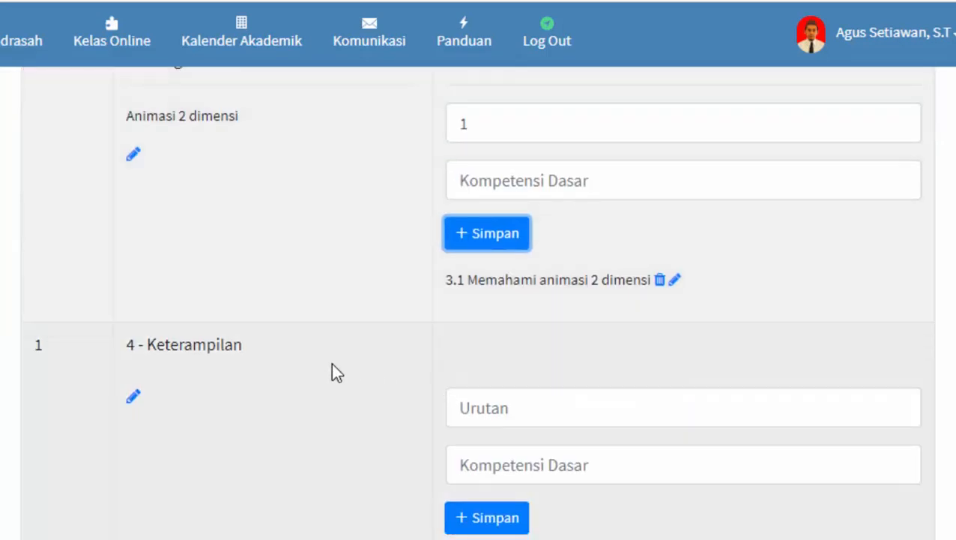
click(133, 397)
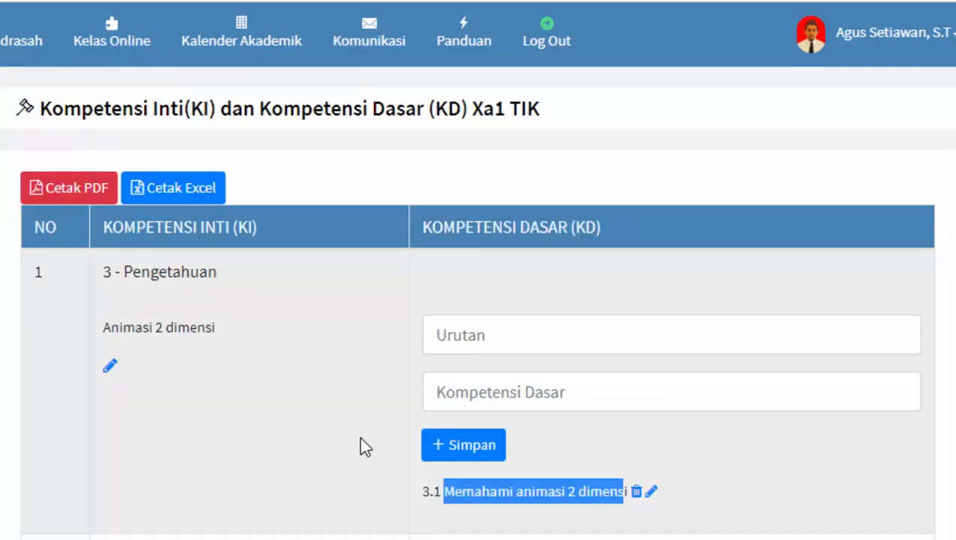
scroll(360, 439, down, 3)
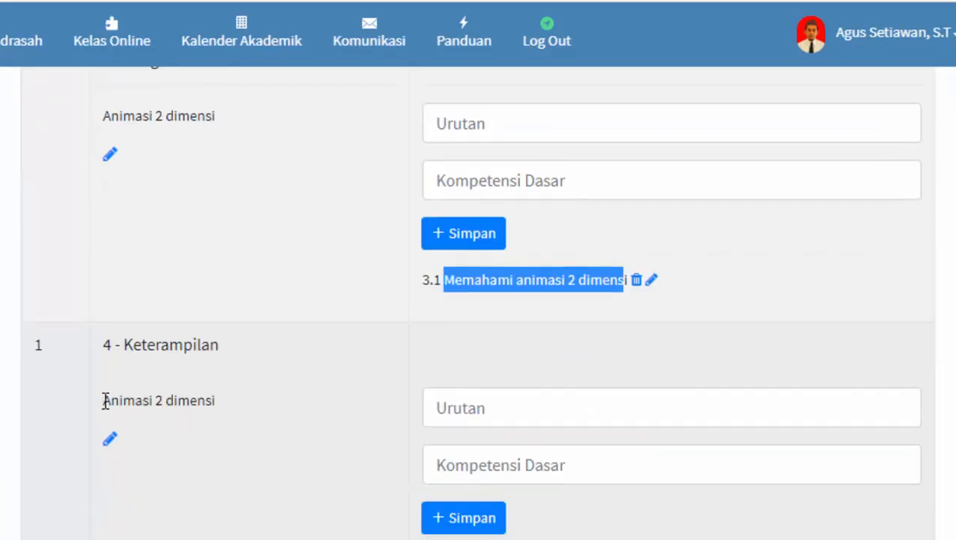
drag(105, 401, 205, 408)
right_click(192, 402)
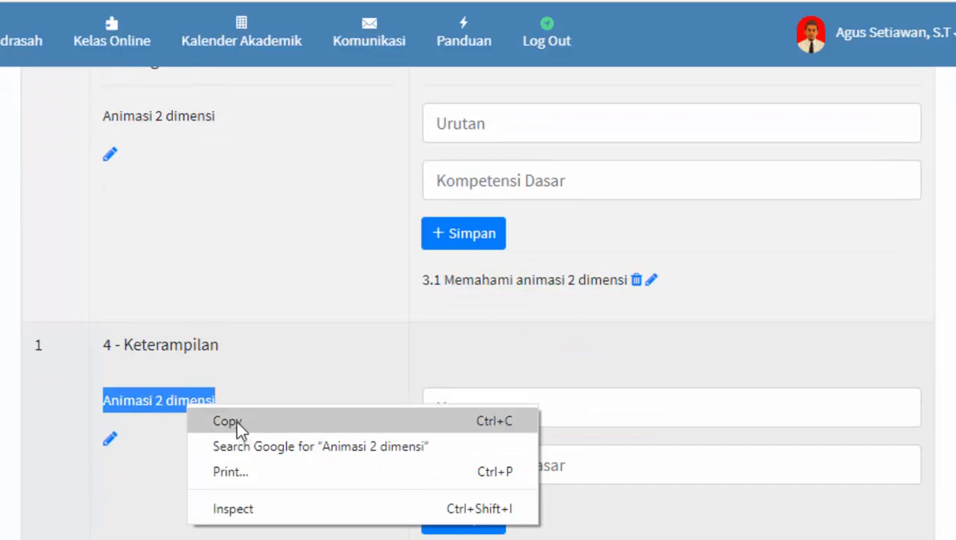
click(236, 420)
click(110, 439)
click(198, 403)
right_click(197, 403)
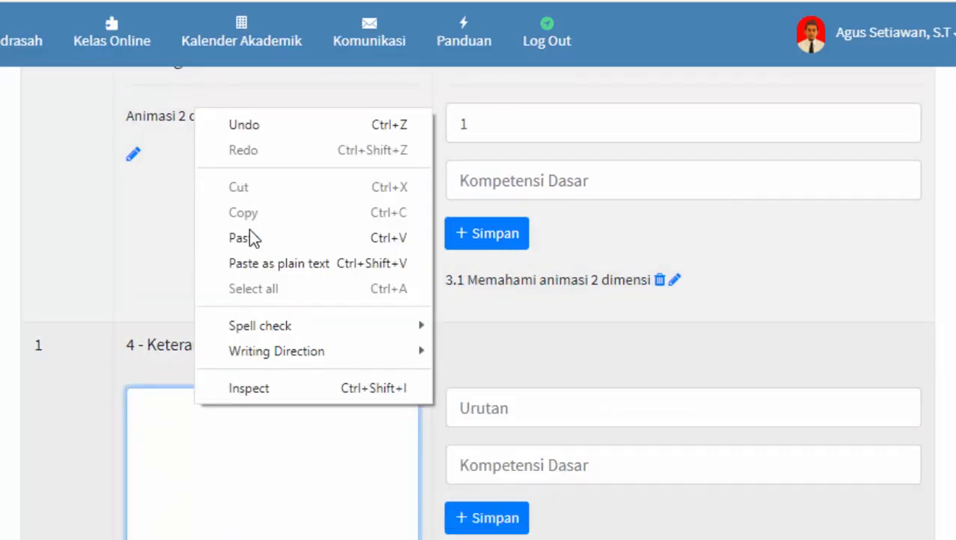
click(247, 238)
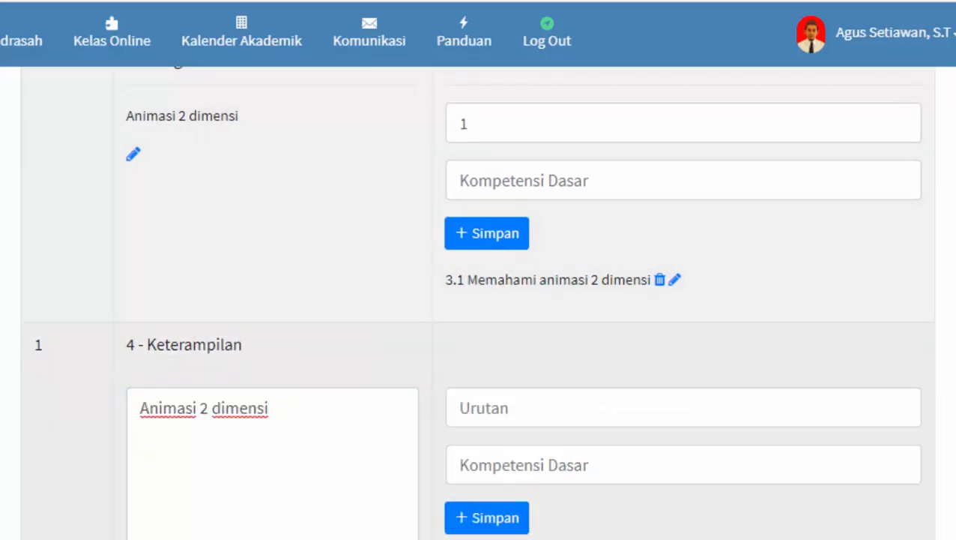
click(464, 517)
scroll(465, 525, down, 5)
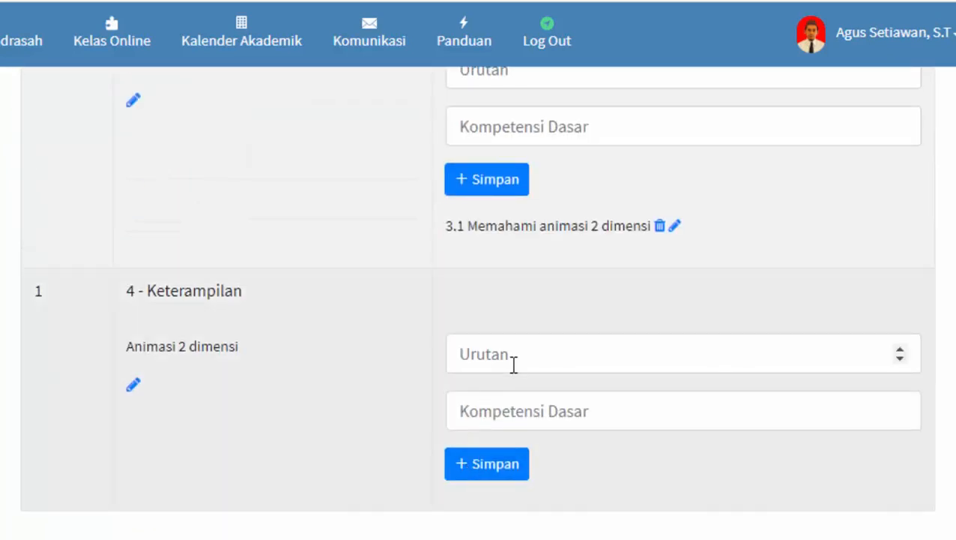
Add a Kompetensi Dasar to 4 - Keterampilan in Xs1 TIK with Urutan 1 and "Menciptakan film animasi 2 dimensi sederhan" copied from Xa1 TIK.
click(515, 348)
scroll(521, 346, up, 3)
scroll(520, 345, down, 3)
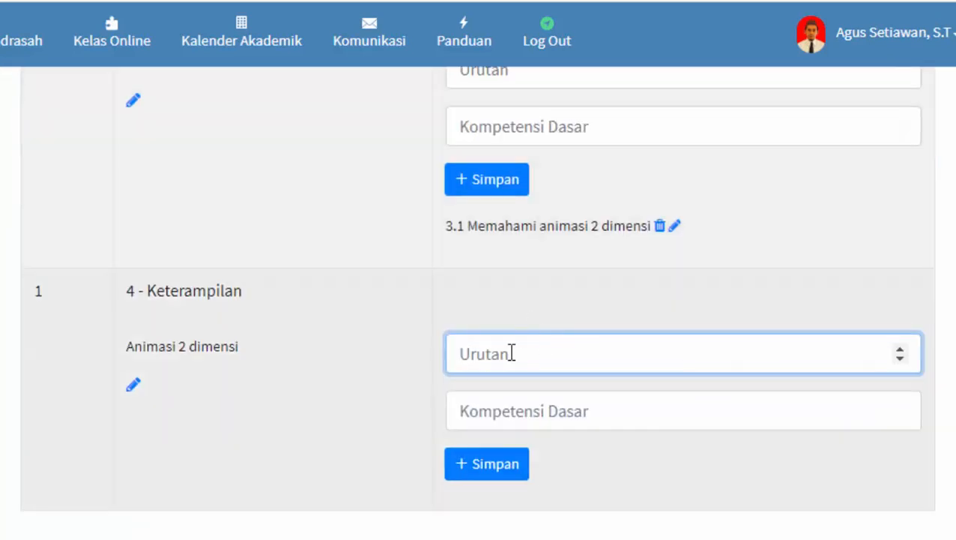
click(900, 348)
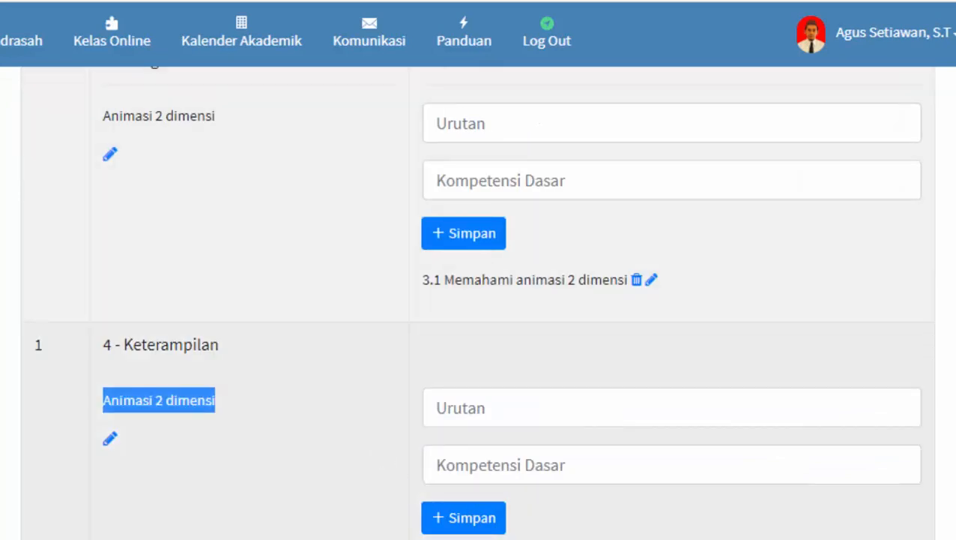
drag(441, 524, 727, 515)
click(458, 507)
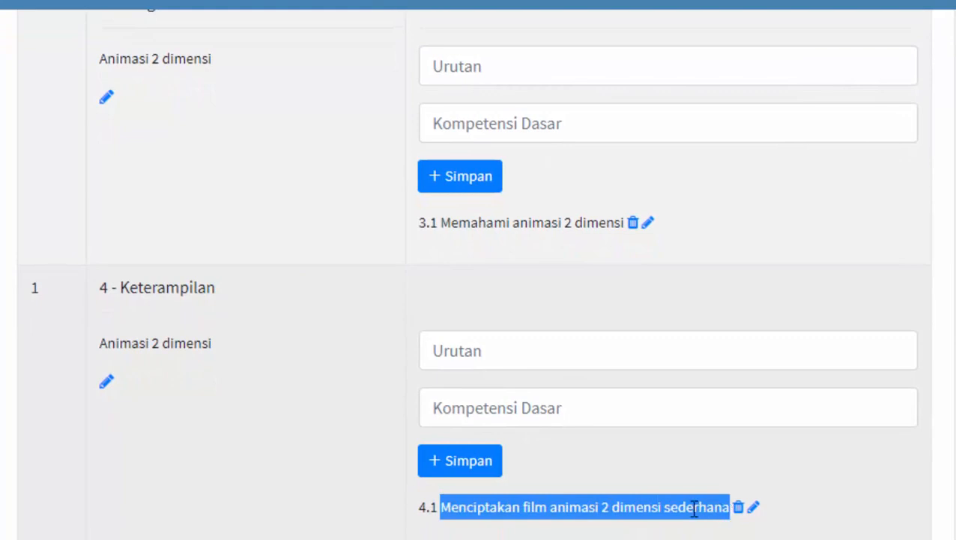
right_click(628, 508)
click(604, 412)
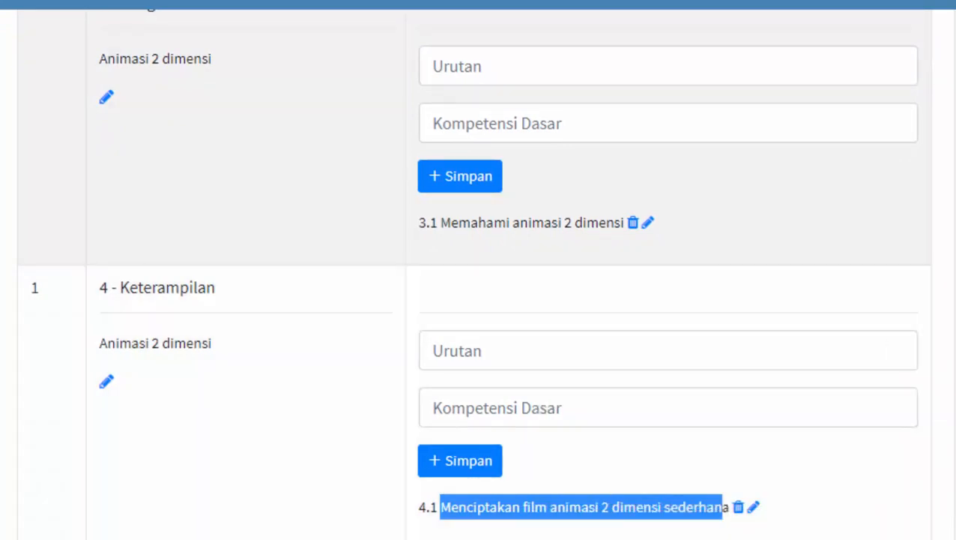
key(ctrl+Tab)
right_click(496, 353)
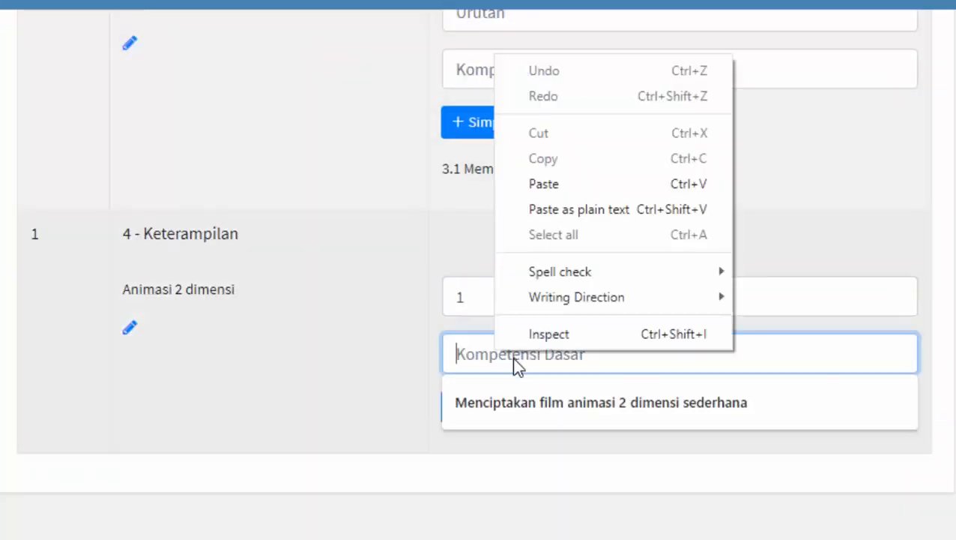
click(534, 183)
click(361, 401)
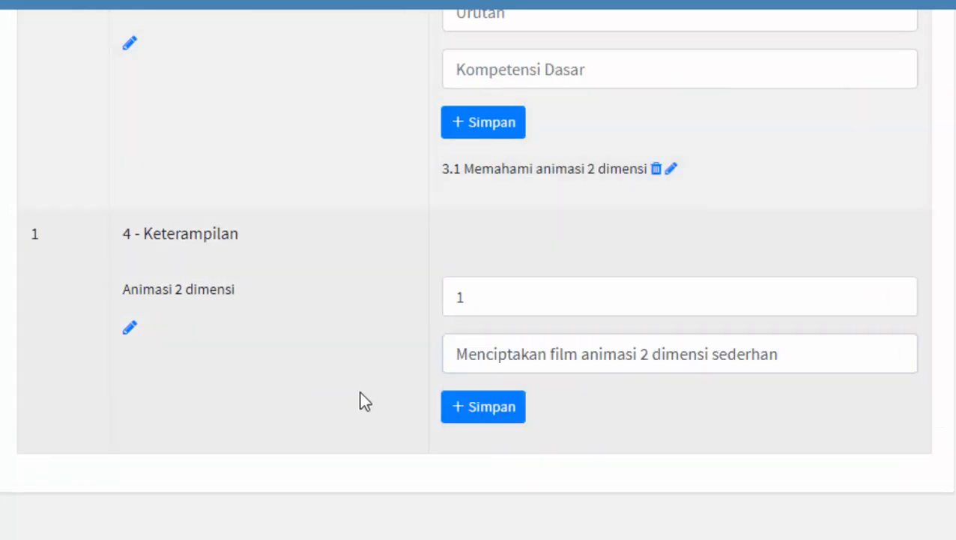
click(498, 409)
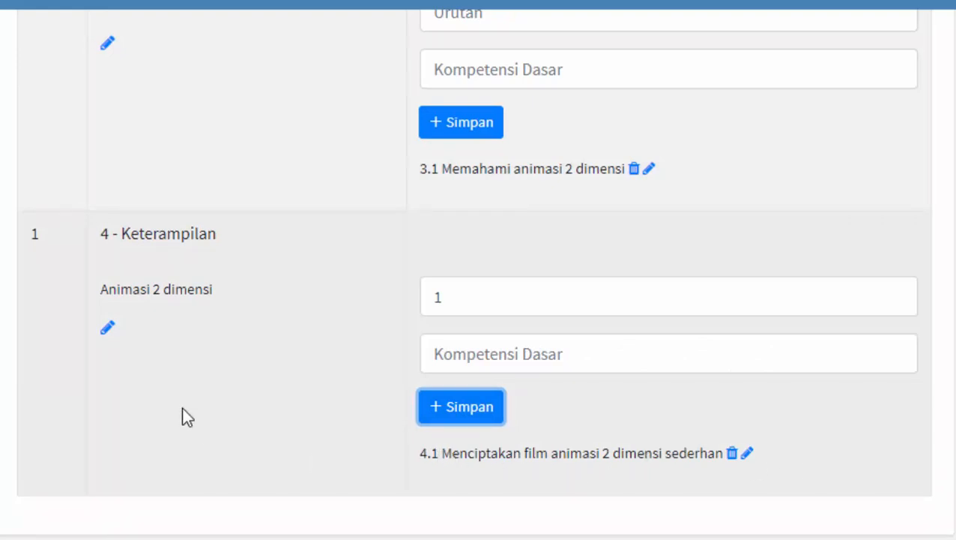
scroll(181, 408, up, 3)
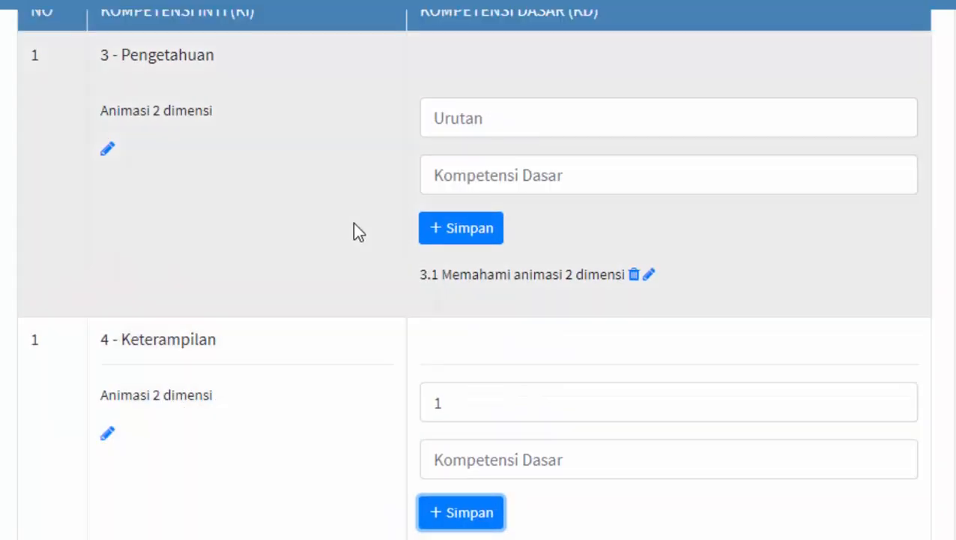
scroll(408, 217, up, 3)
click(495, 280)
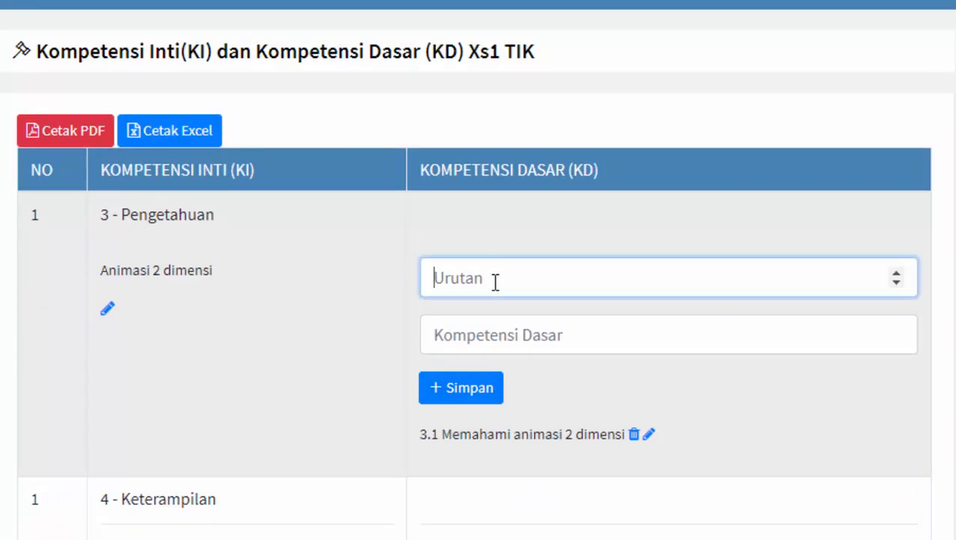
click(896, 273)
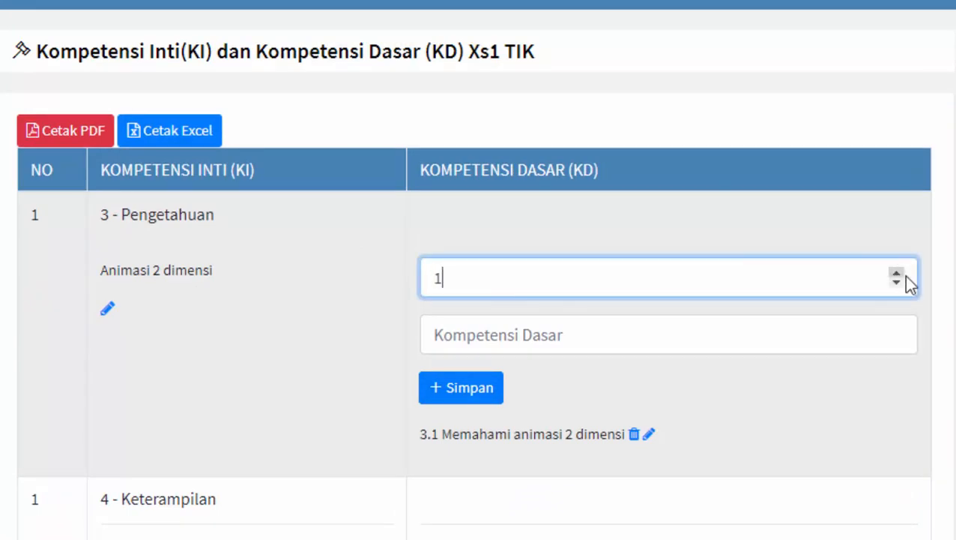
click(897, 273)
click(459, 337)
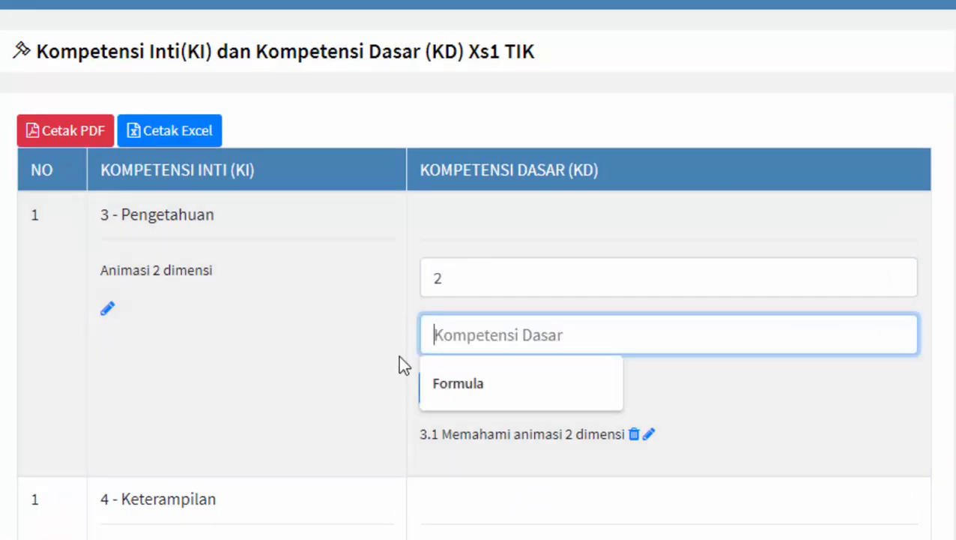
click(341, 353)
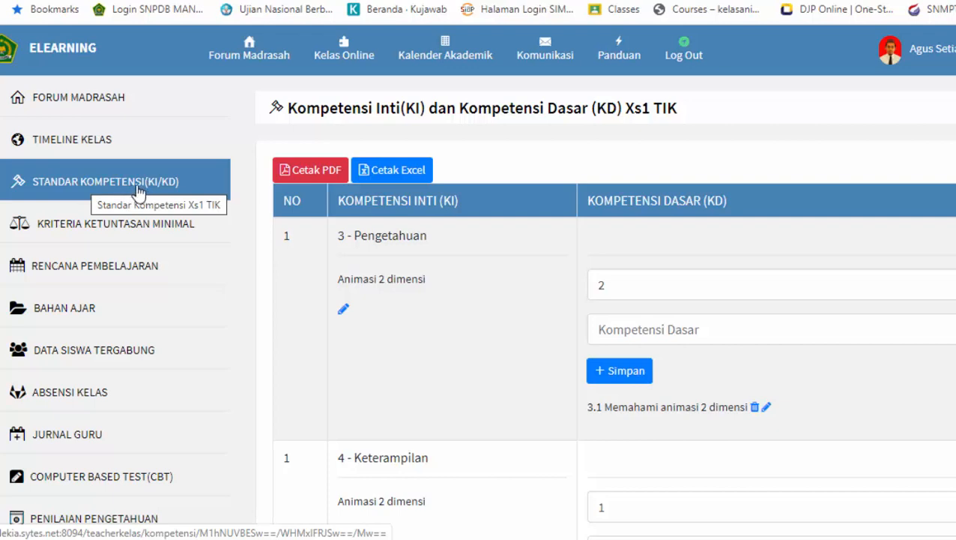
Open the Kriteria Ketuntasan Minimal page of Xs1 TIK and set the Kompleksitas of KD.1 to 2 = Sedang.
click(110, 225)
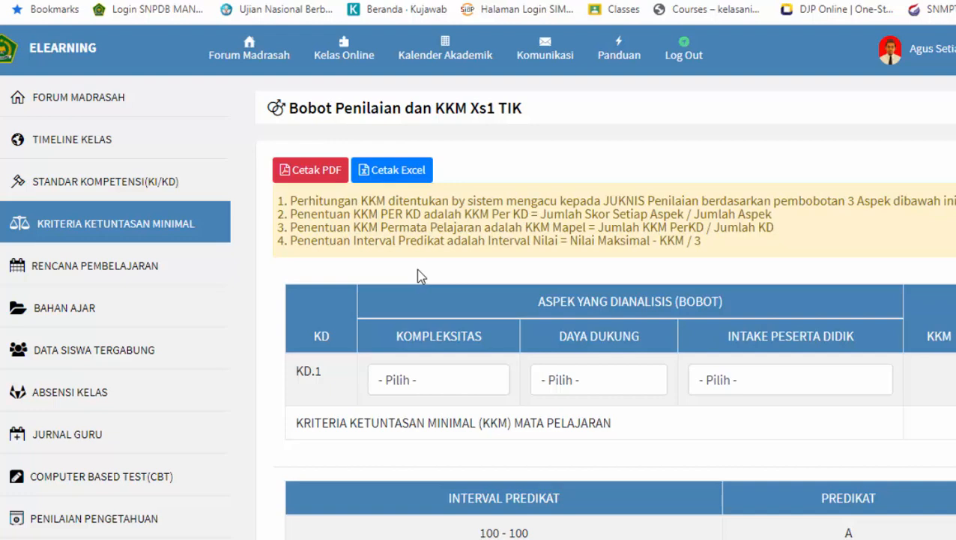
scroll(420, 276, down, 2)
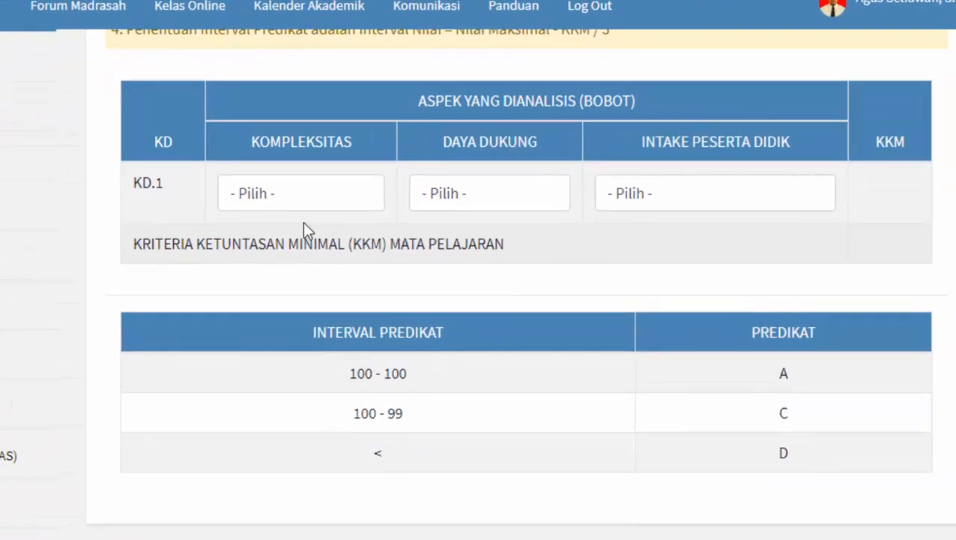
scroll(214, 209, up, 2)
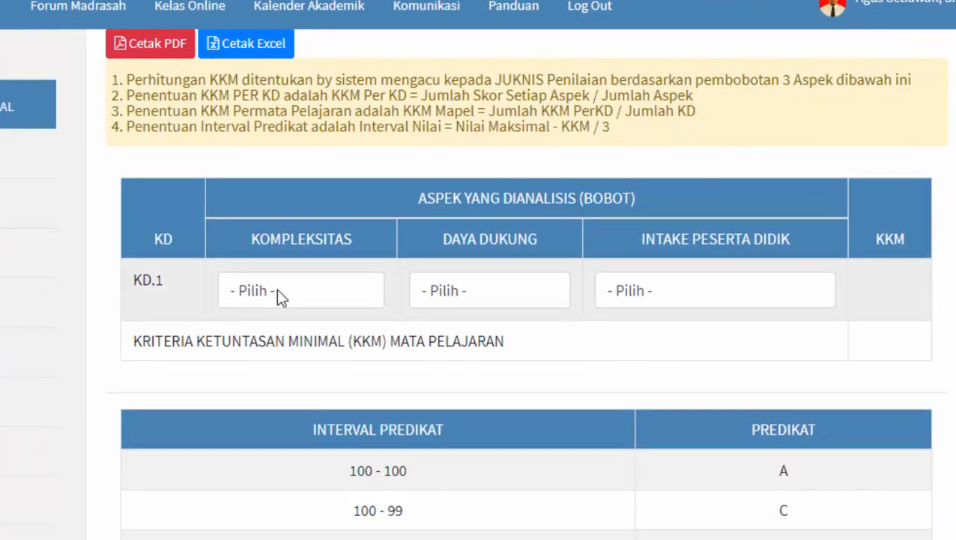
click(278, 296)
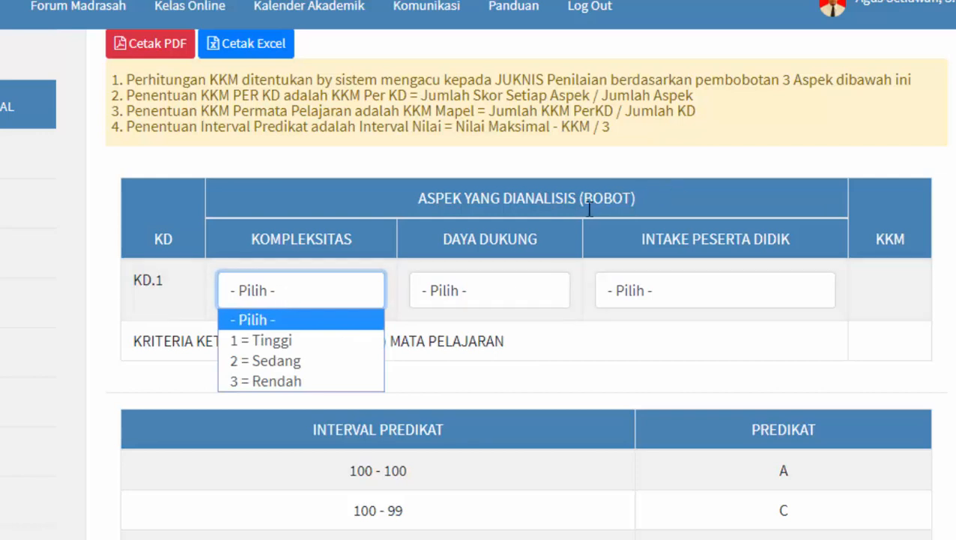
click(300, 365)
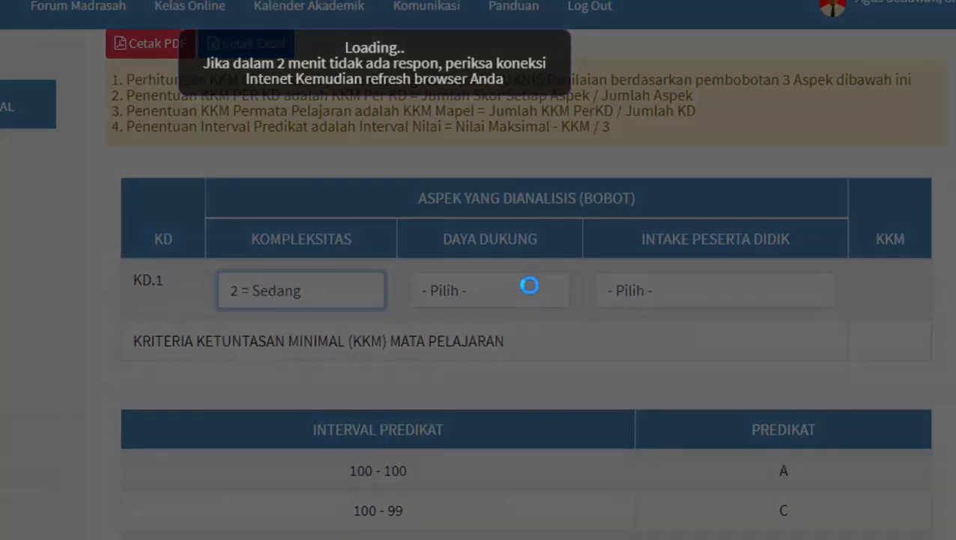
Set the Daya Dukung of KD.1 to 2 = Sedang and its Intake Peserta Didik to 3 = Tinggi.
click(500, 292)
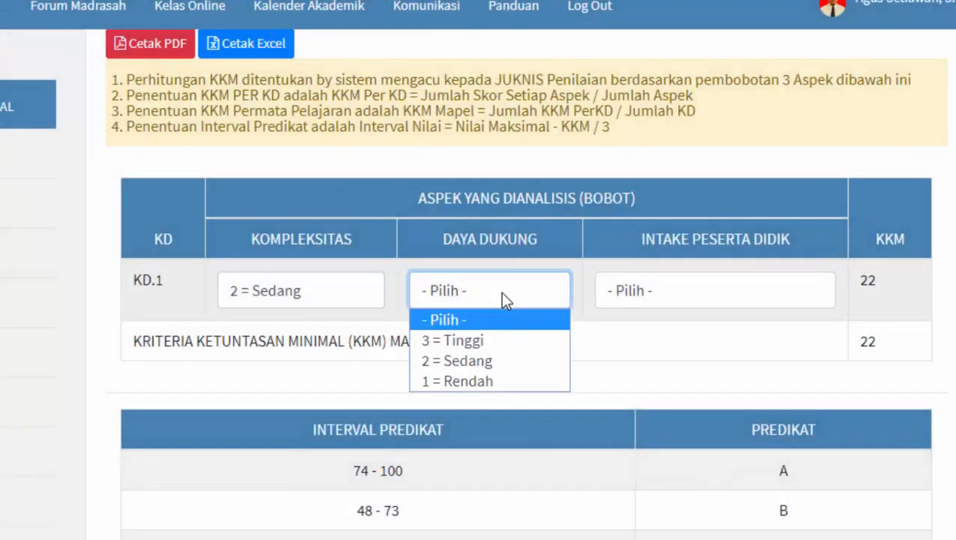
click(480, 359)
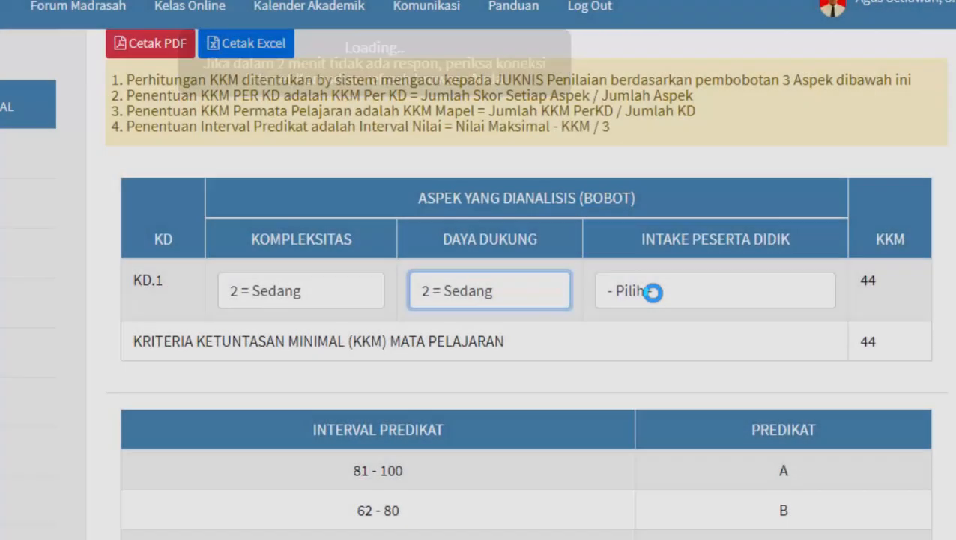
click(653, 293)
click(653, 343)
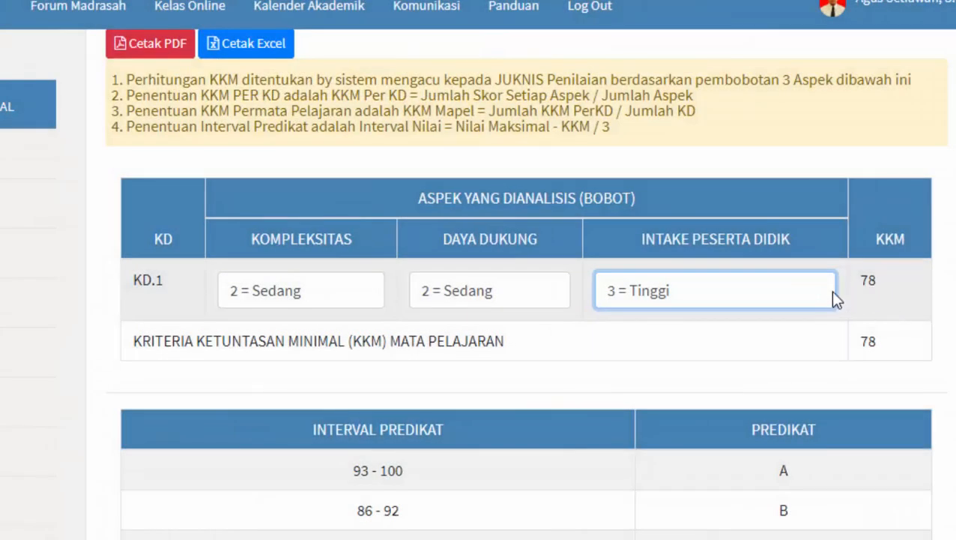
scroll(837, 298, down, 2)
scroll(421, 417, up, 3)
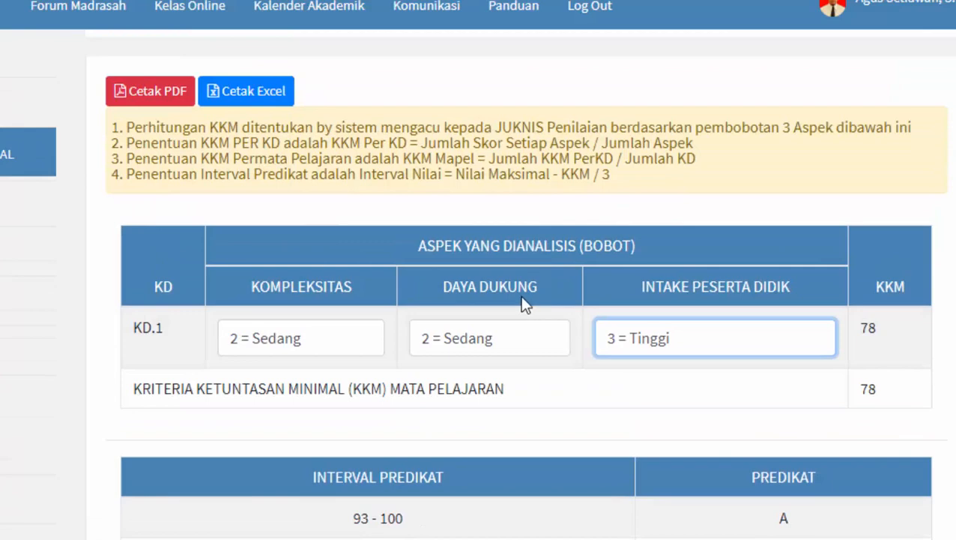
scroll(523, 303, down, 3)
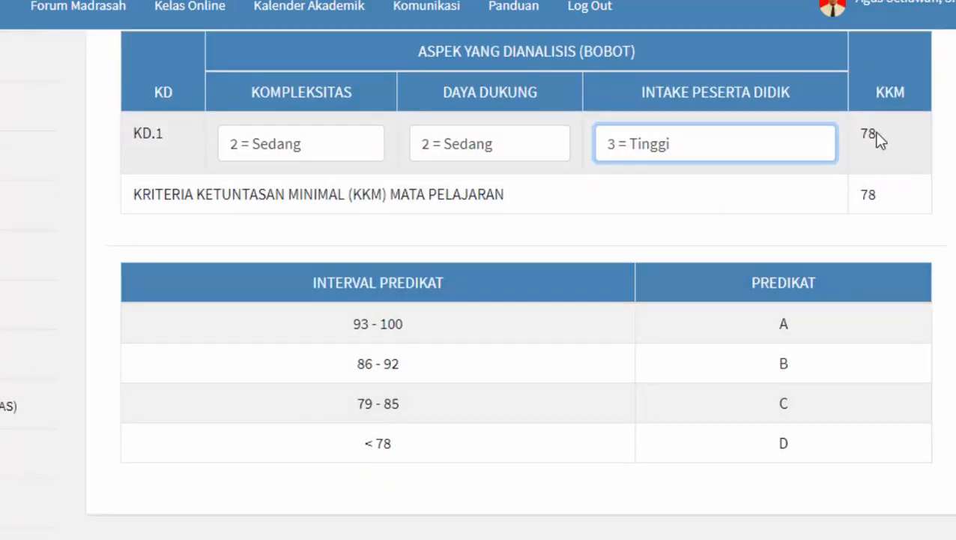
scroll(553, 254, up, 3)
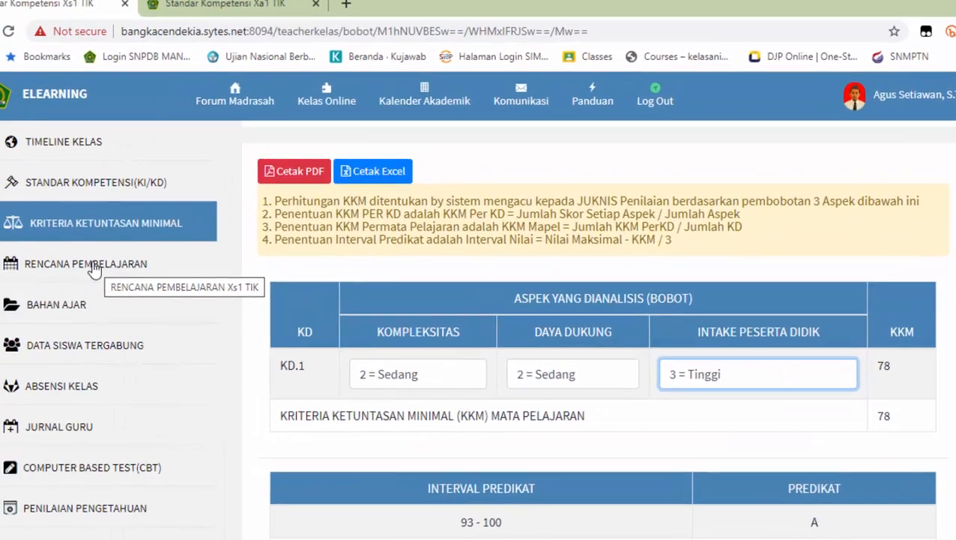
Open the Rencana Pembelajaran page of Xs1 TIK and choose Pertemuan Ke - 1 and Semester Genap as search filters.
click(3, 236)
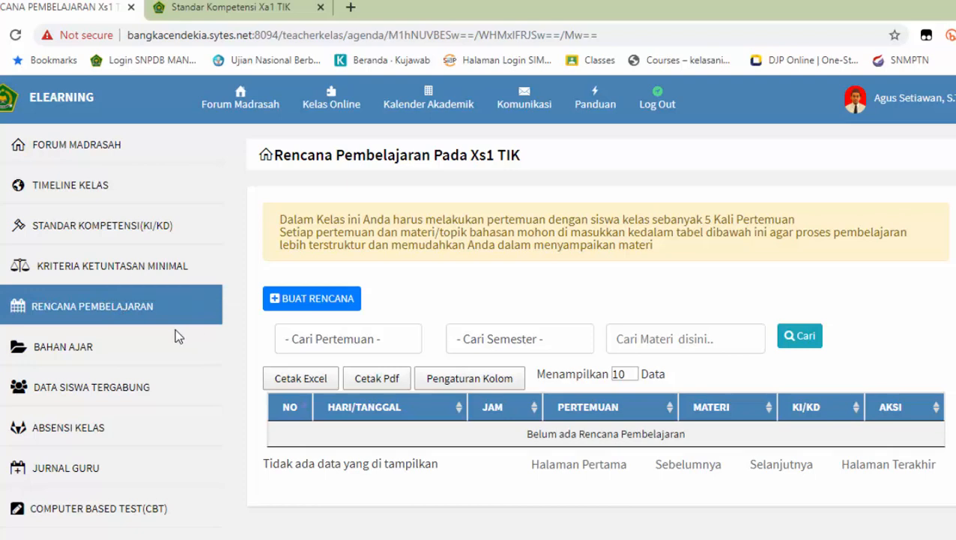
scroll(188, 341, down, 2)
scroll(353, 345, down, 2)
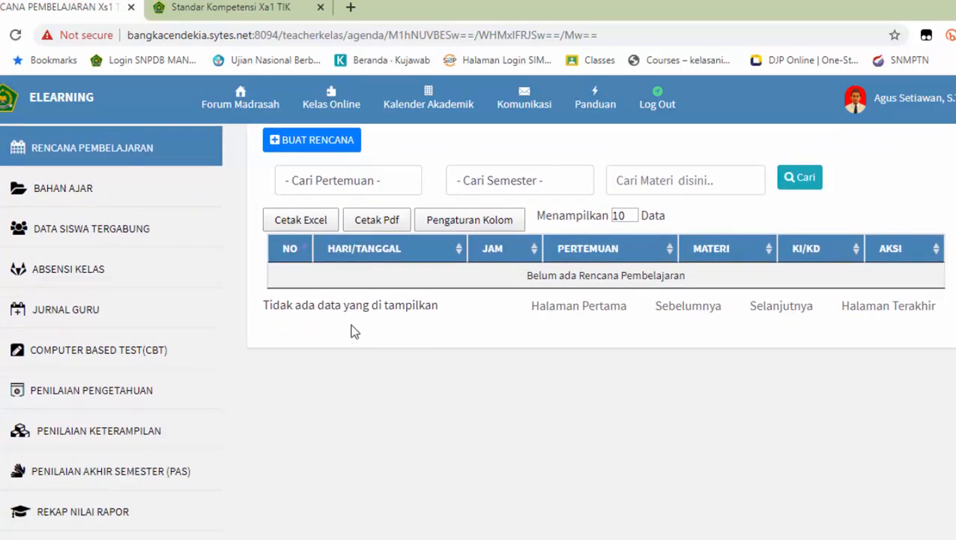
scroll(356, 322, up, 2)
click(366, 263)
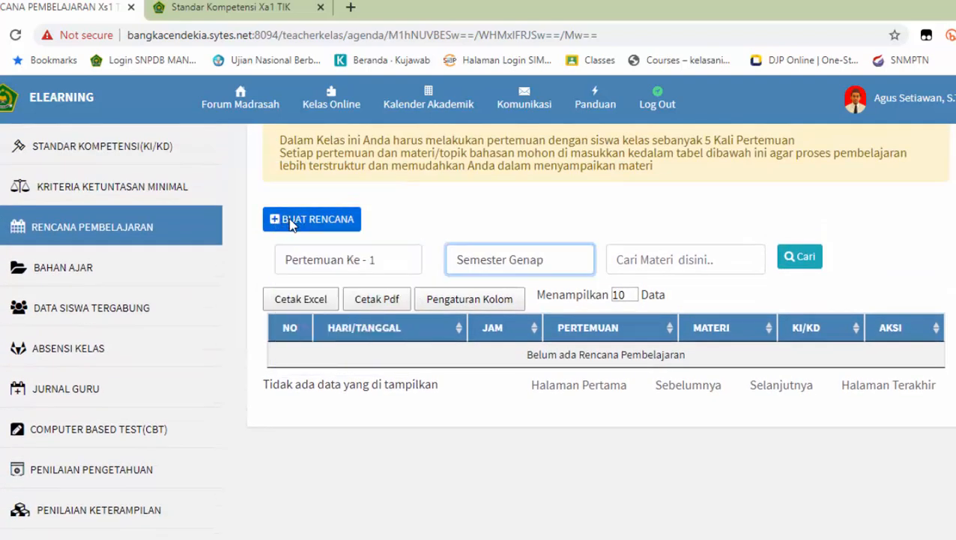
Create a new learning plan for Xs1 TIK dated 2020-03-21, running from Jam Ke- 1 to Jam Ke- 2.
click(291, 223)
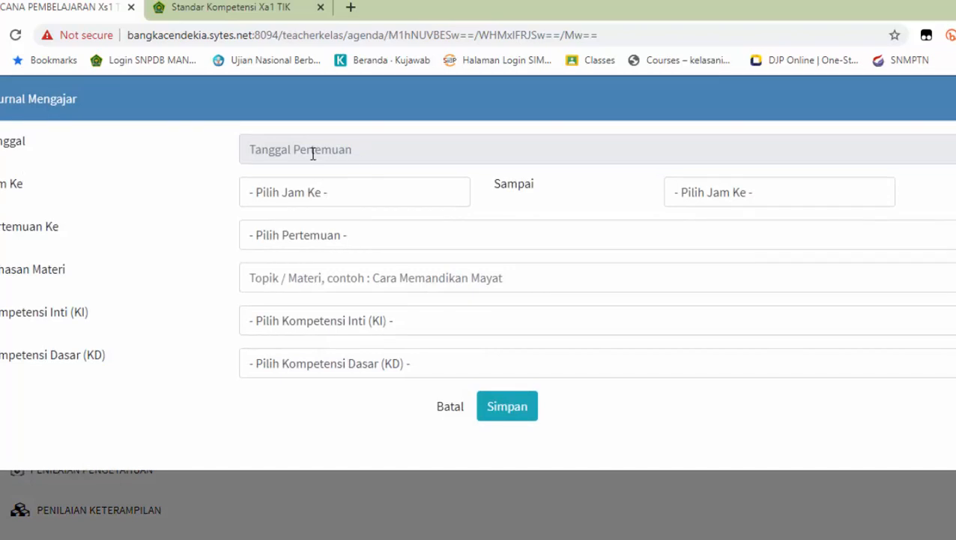
click(312, 152)
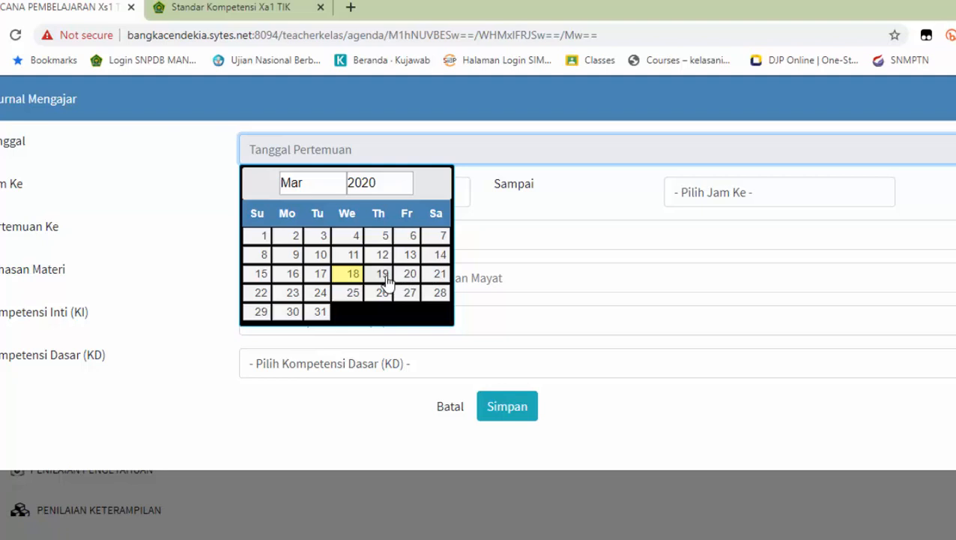
click(440, 275)
click(354, 195)
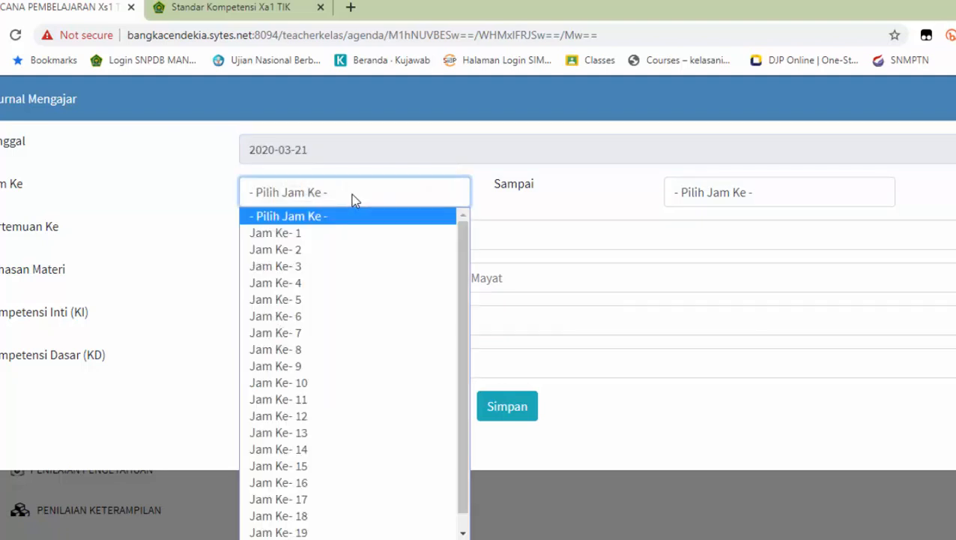
click(353, 232)
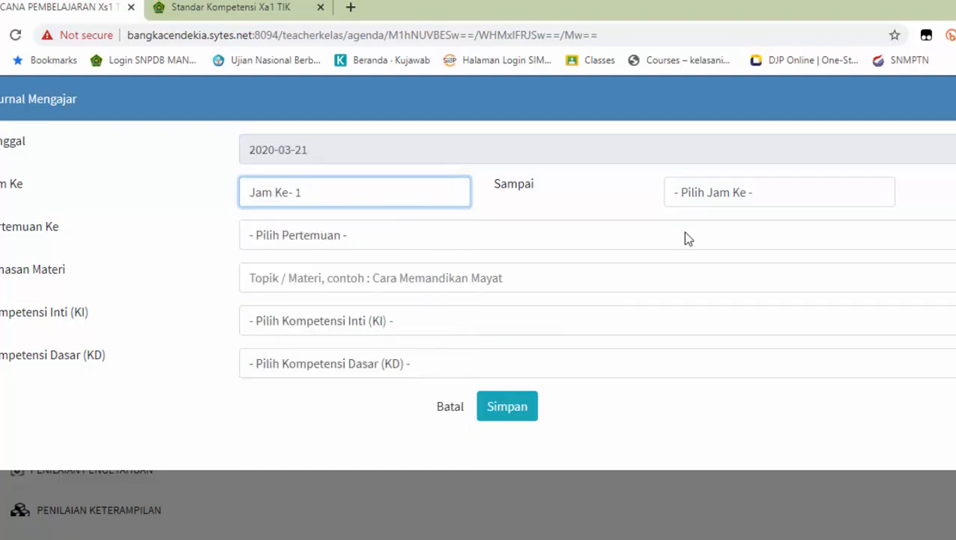
click(708, 196)
click(708, 267)
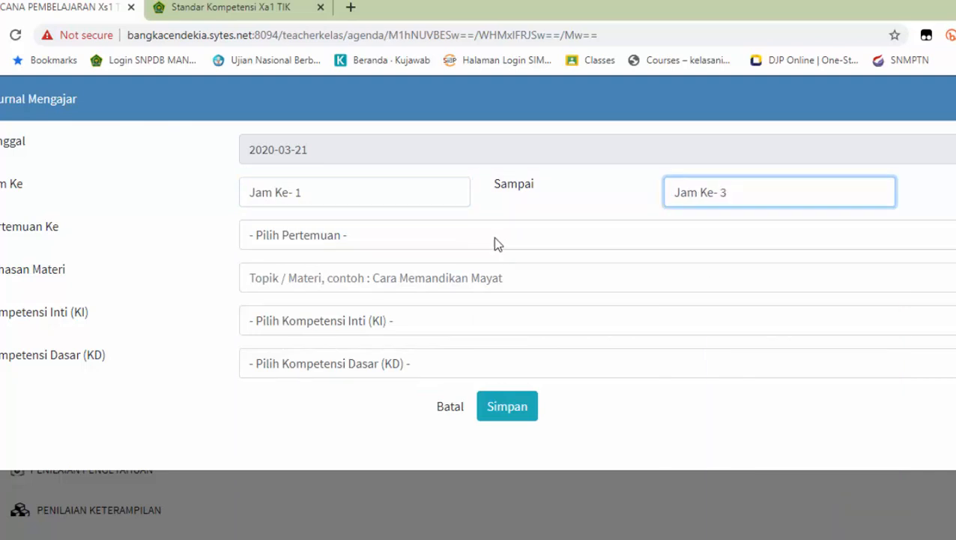
click(750, 196)
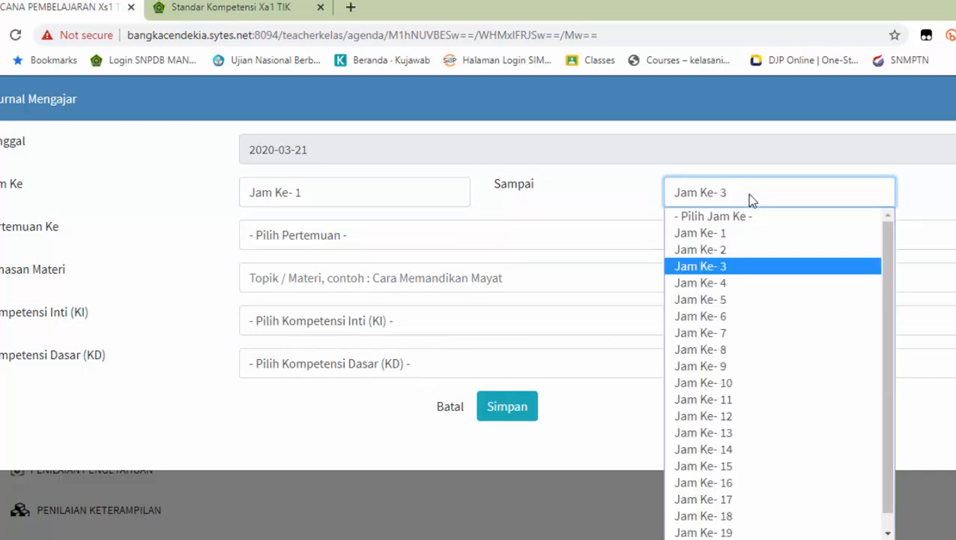
click(726, 250)
Set the plan's meeting number to 1 and its Materi to "Pengenalan animasi dan aplikasi pembuat animasi".
click(350, 238)
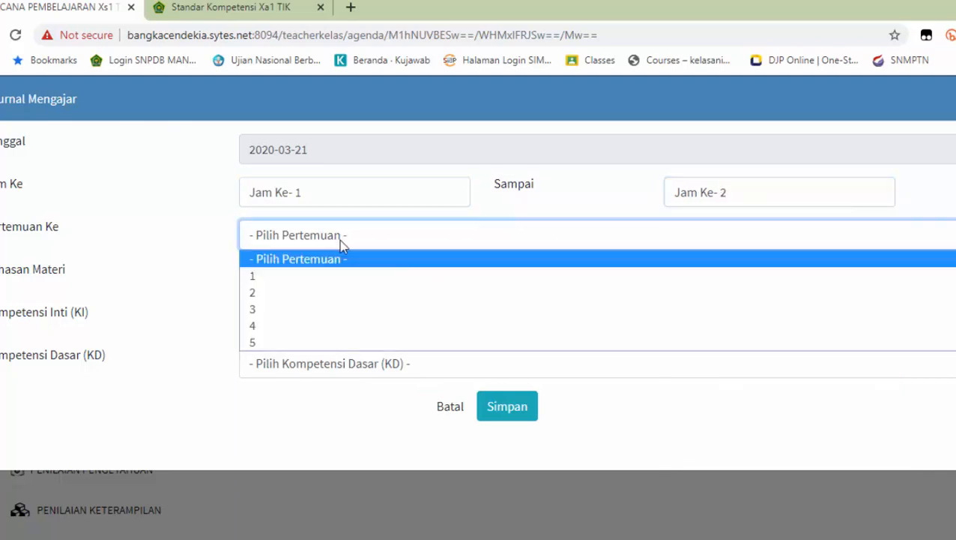
click(273, 279)
click(292, 279)
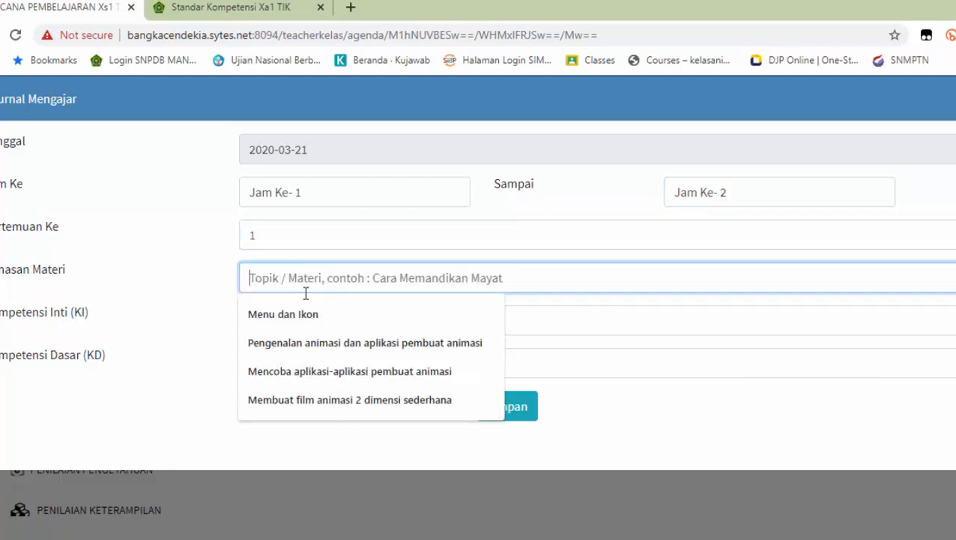
click(318, 341)
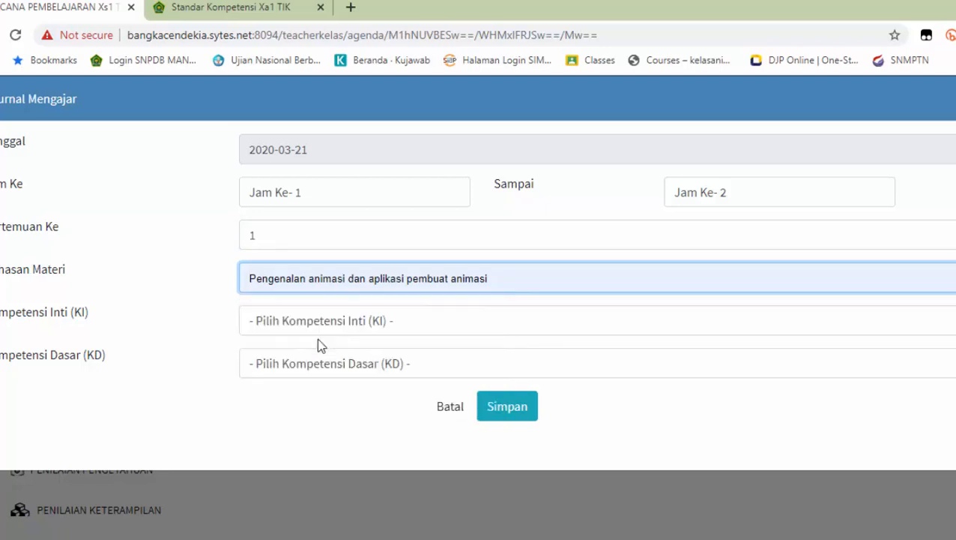
Assign KI-3 Pengetahuan and the Kompetensi Dasar "Memahami animasi 2 dimensi" to the plan and save it.
click(357, 321)
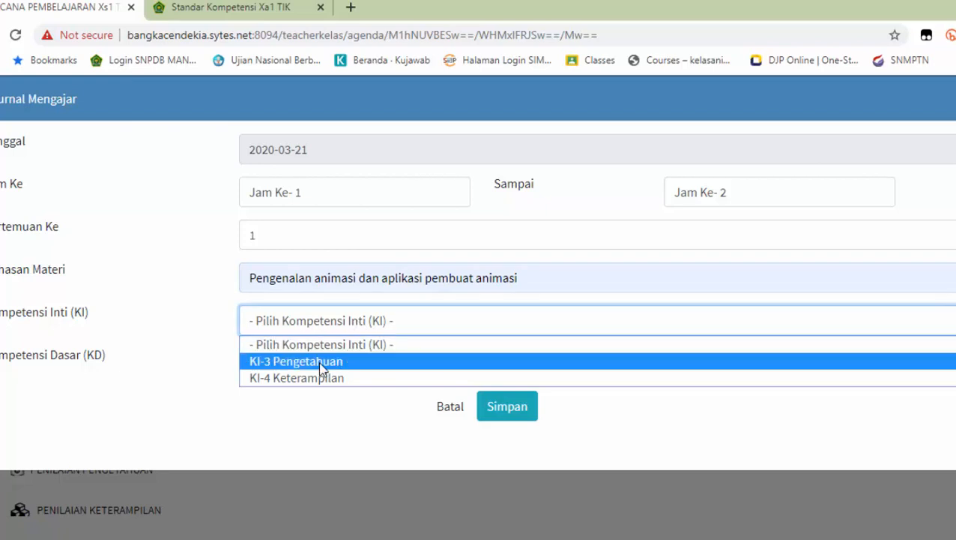
click(322, 363)
click(321, 365)
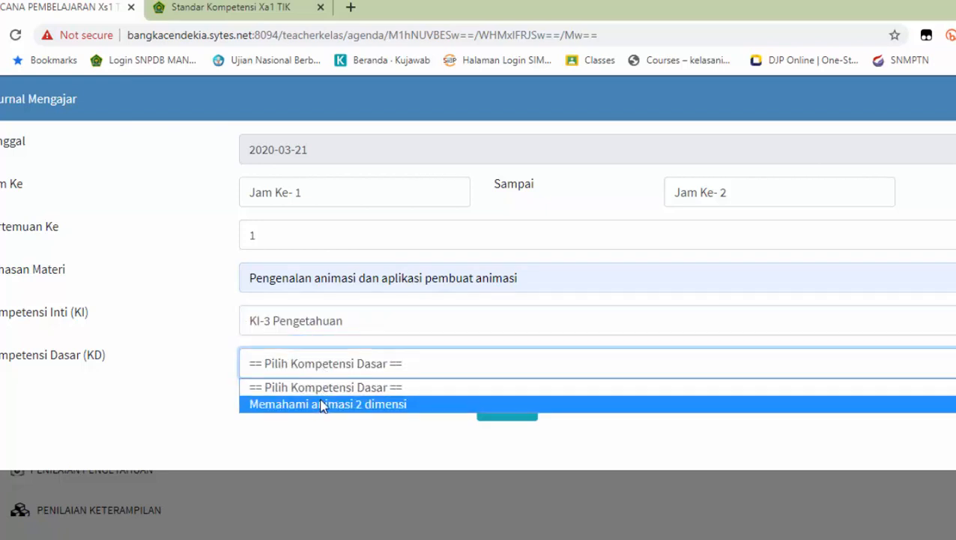
click(318, 401)
click(334, 324)
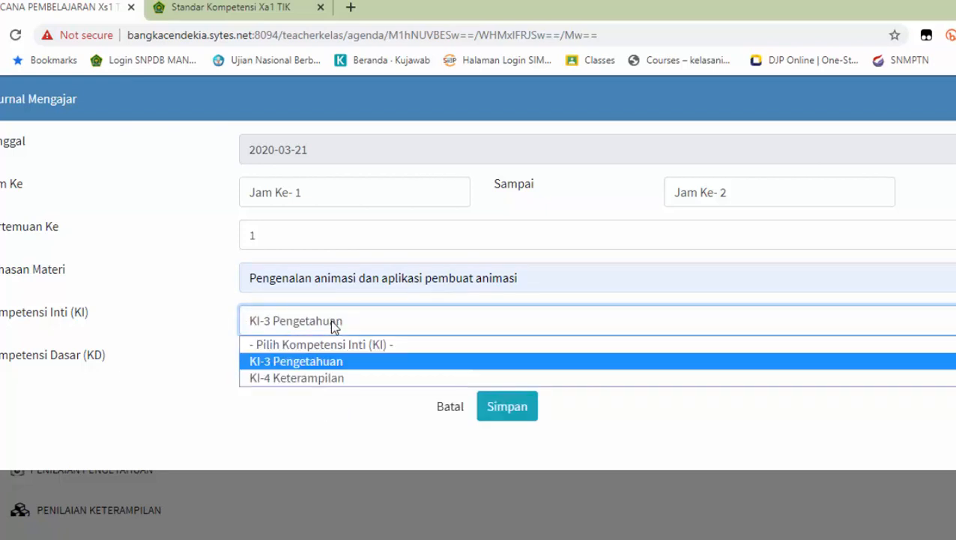
click(328, 418)
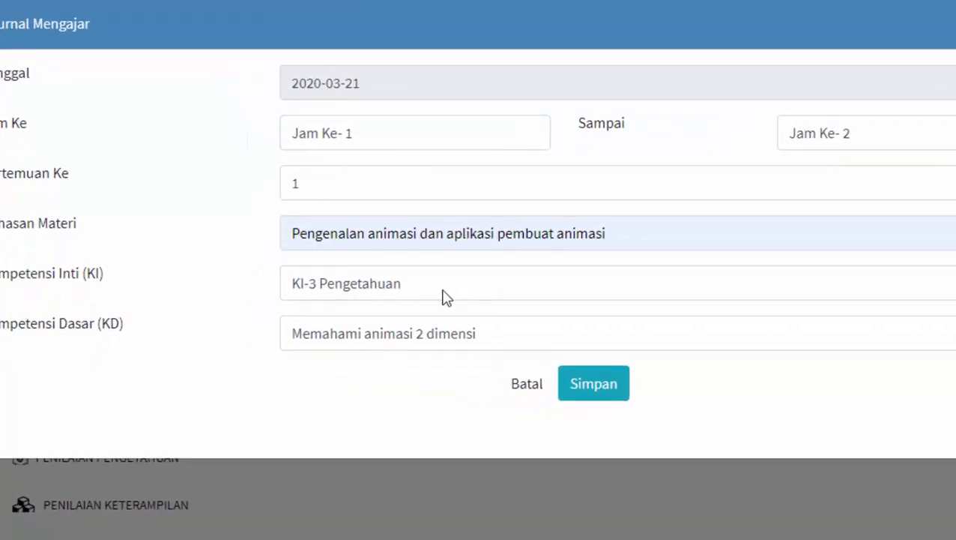
click(611, 384)
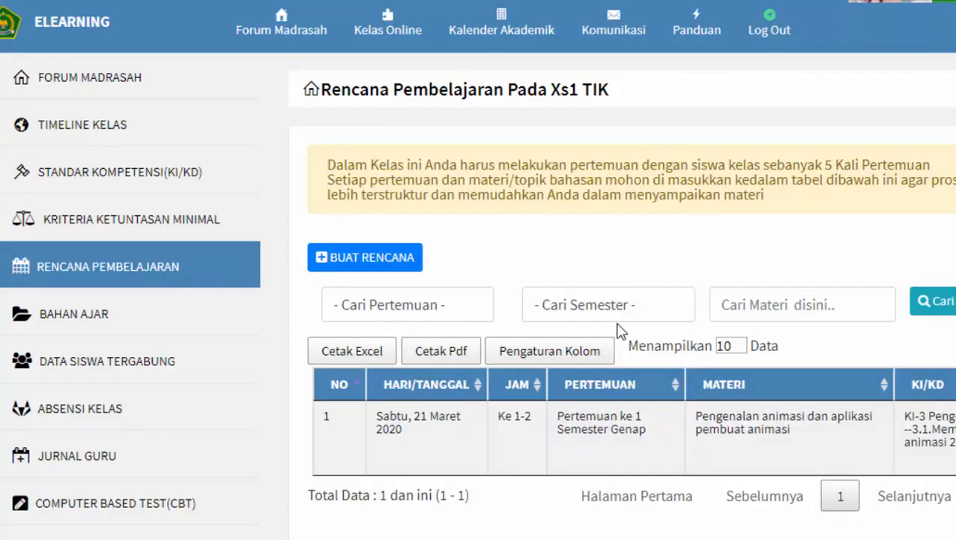
scroll(455, 327, down, 2)
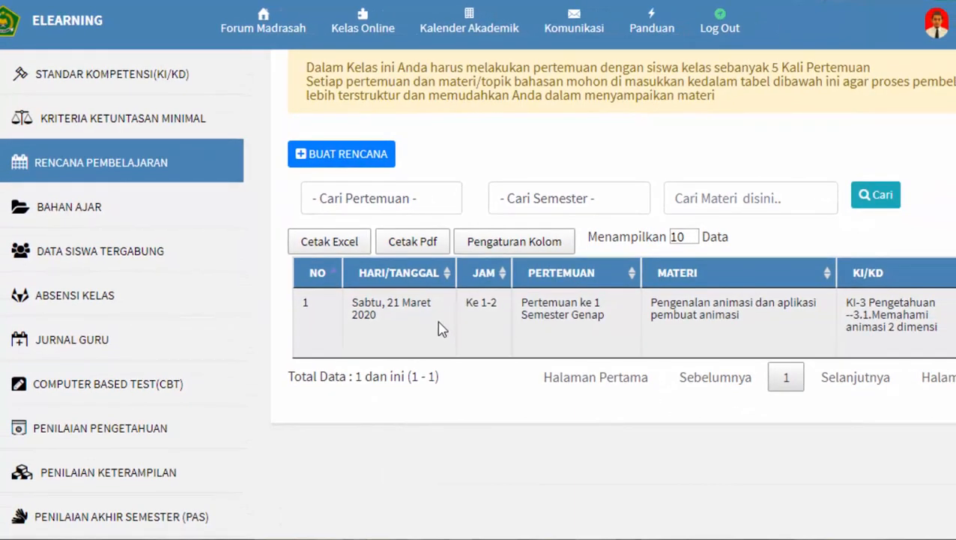
click(362, 161)
click(306, 131)
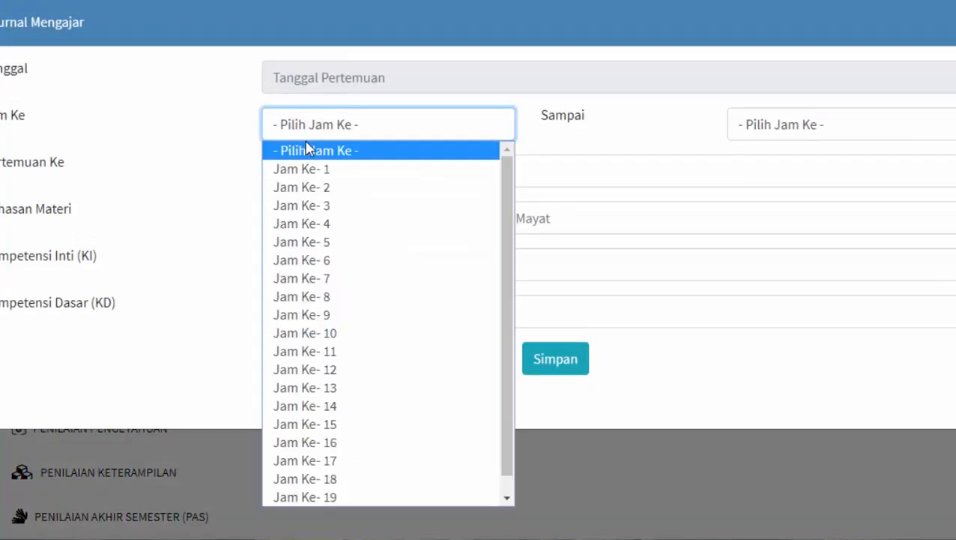
click(197, 129)
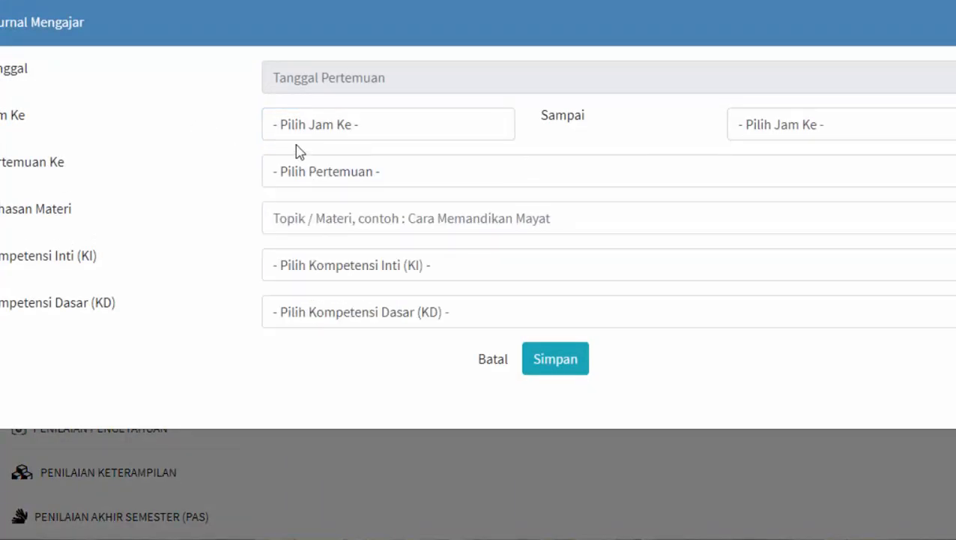
click(300, 171)
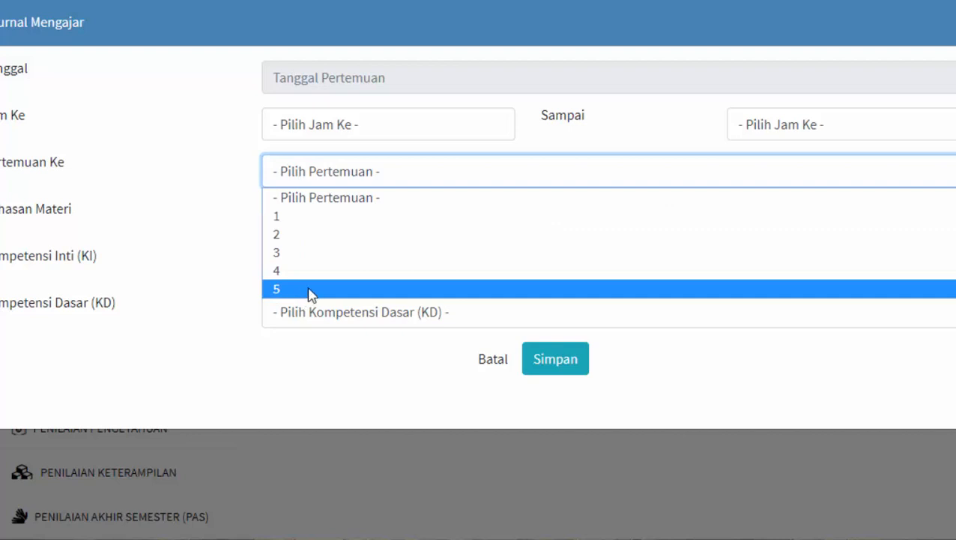
click(483, 363)
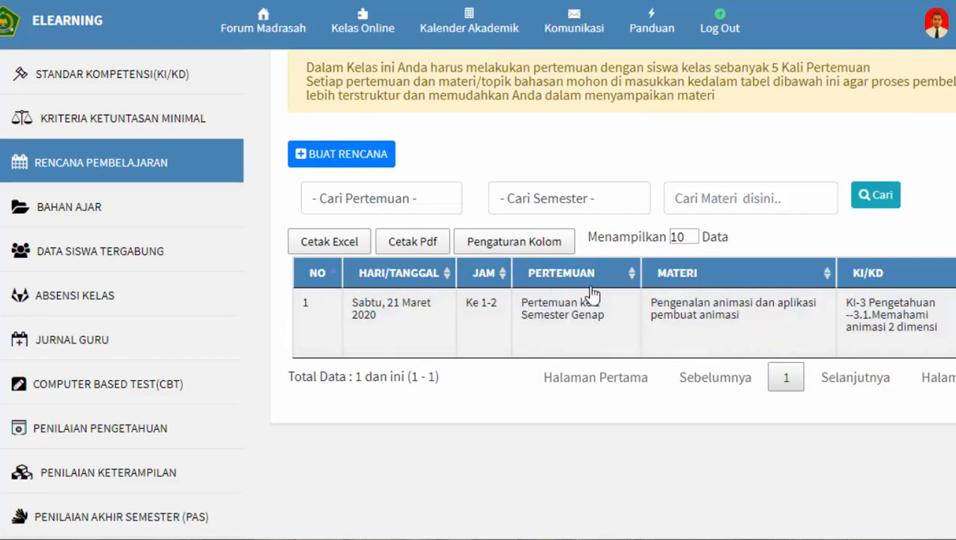
Open the Bahan Ajar page of Xs1 TIK and view the teaching materials for Pertemuan 1 - Semester Genap.
click(78, 213)
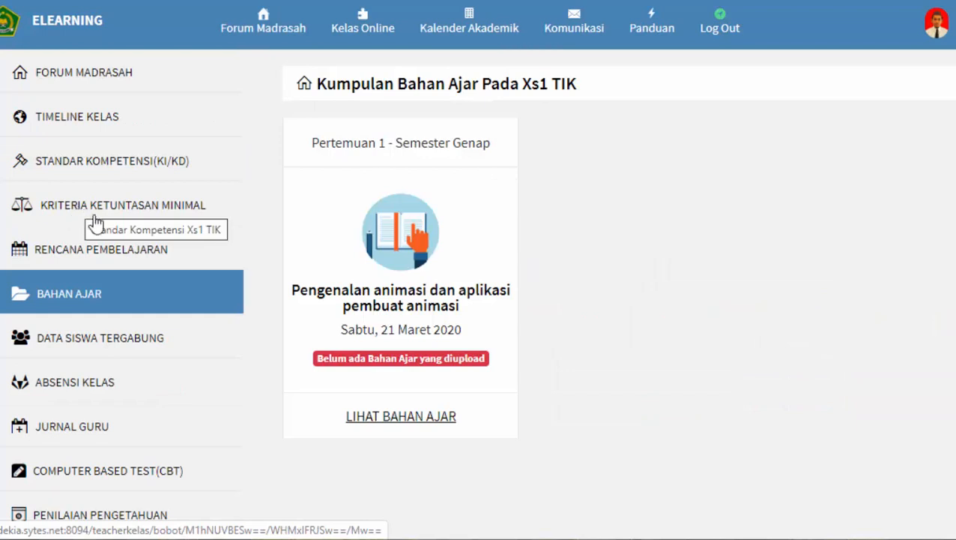
scroll(184, 259, down, 2)
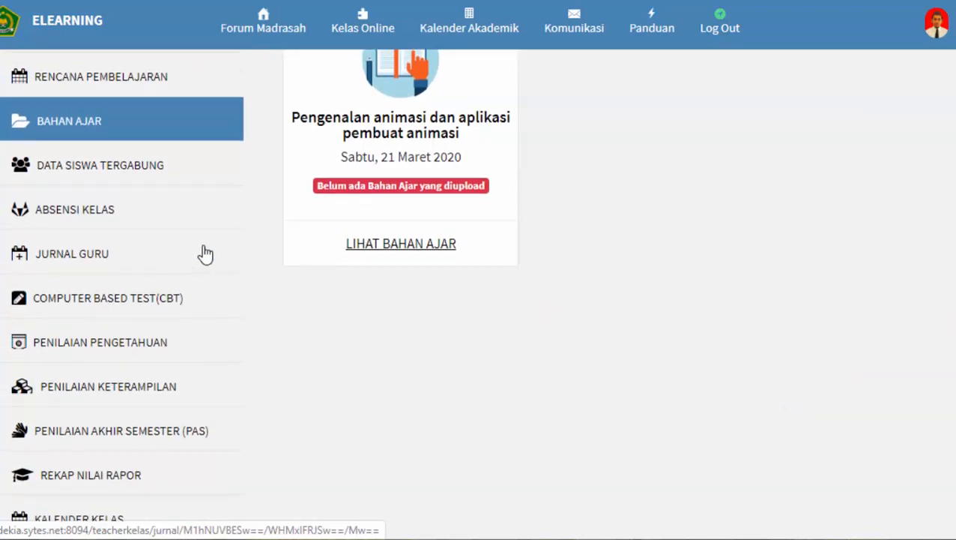
scroll(413, 150, up, 2)
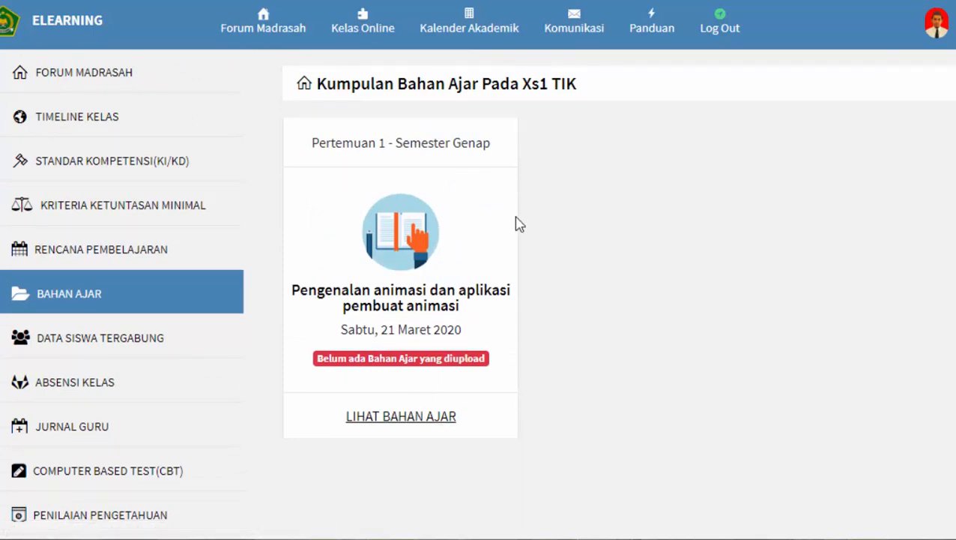
scroll(951, 135, down, 2)
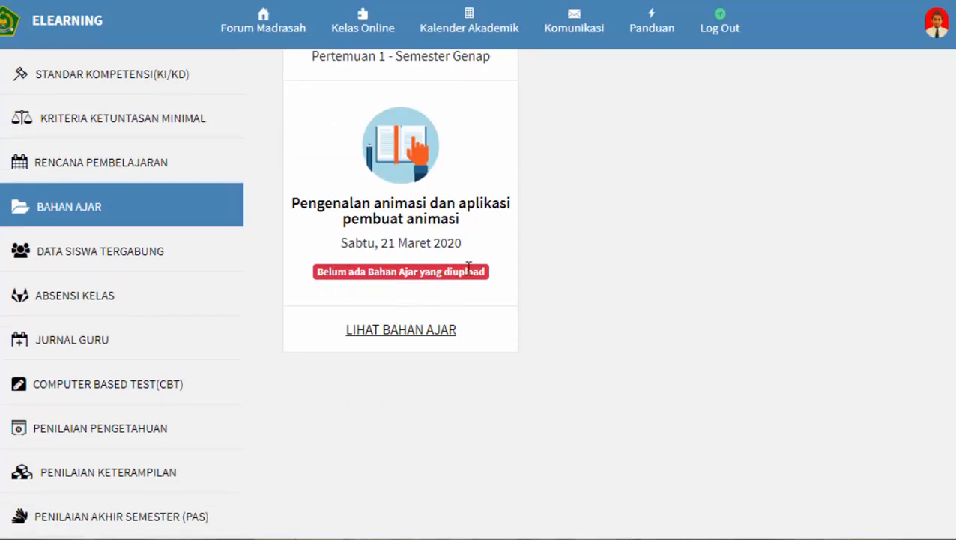
scroll(446, 260, up, 2)
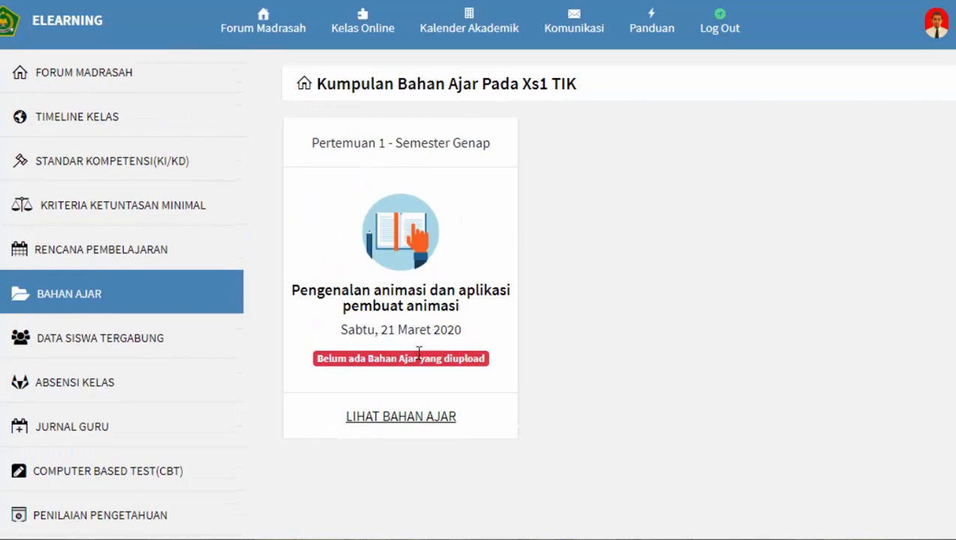
click(399, 427)
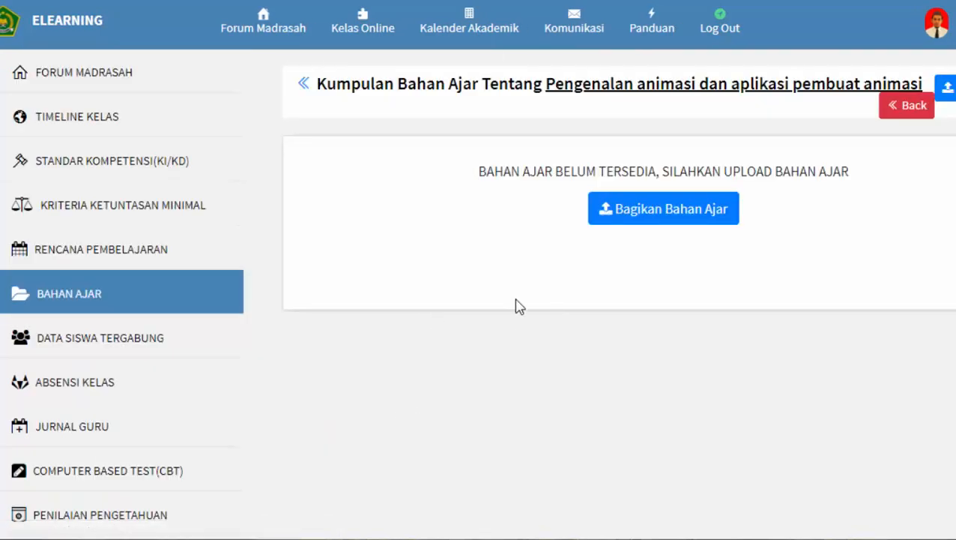
Start sharing a teaching material from the computer, choosing Bahan Ajar Format PDF and attaching the file Animasi.pdf.
click(669, 210)
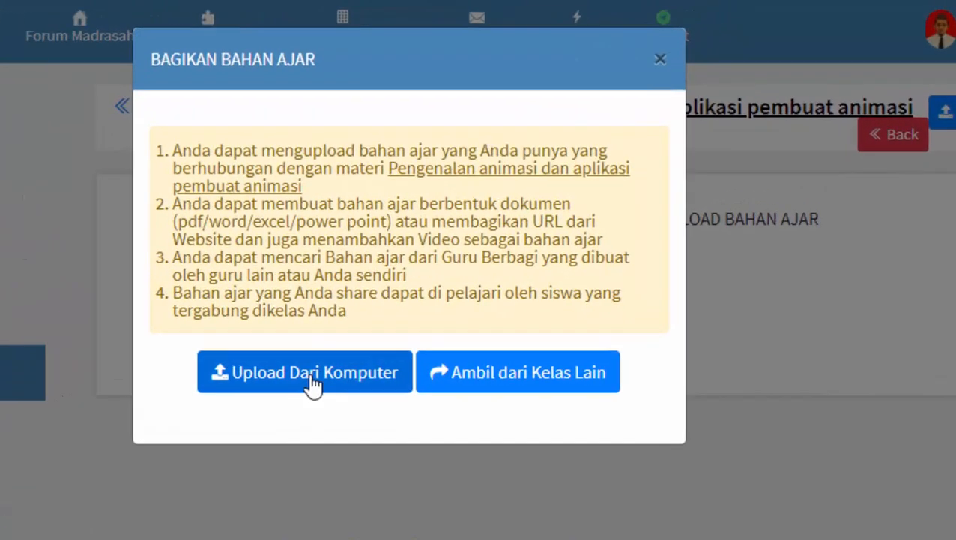
click(292, 381)
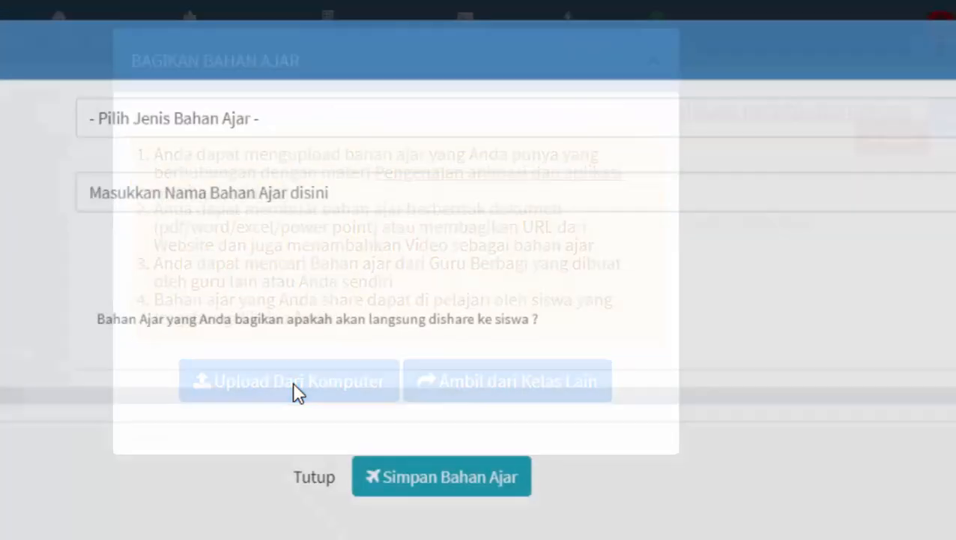
click(165, 105)
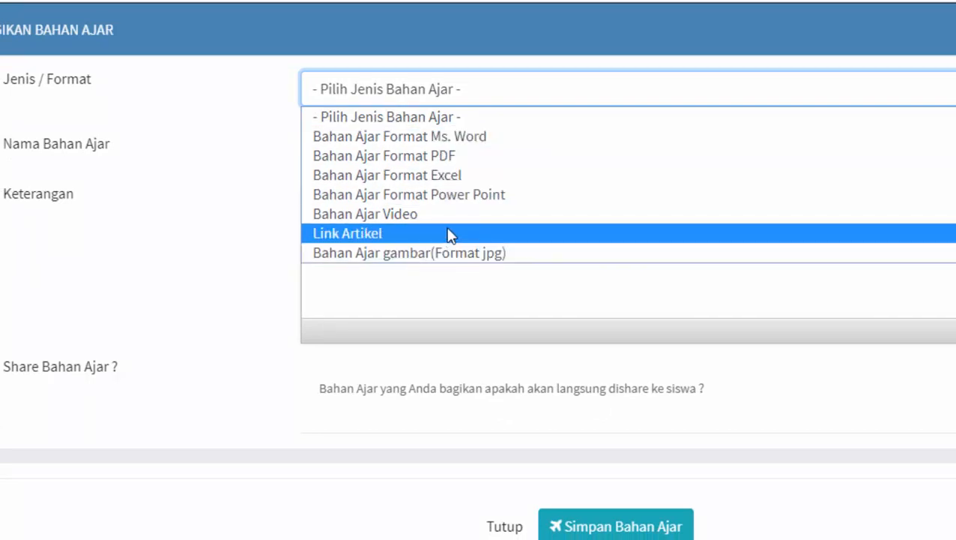
click(431, 155)
click(373, 136)
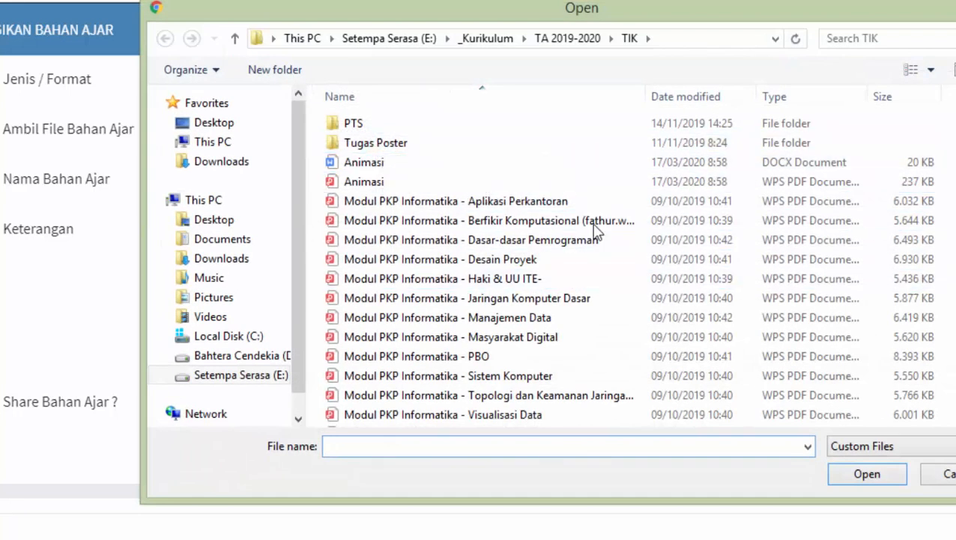
click(377, 189)
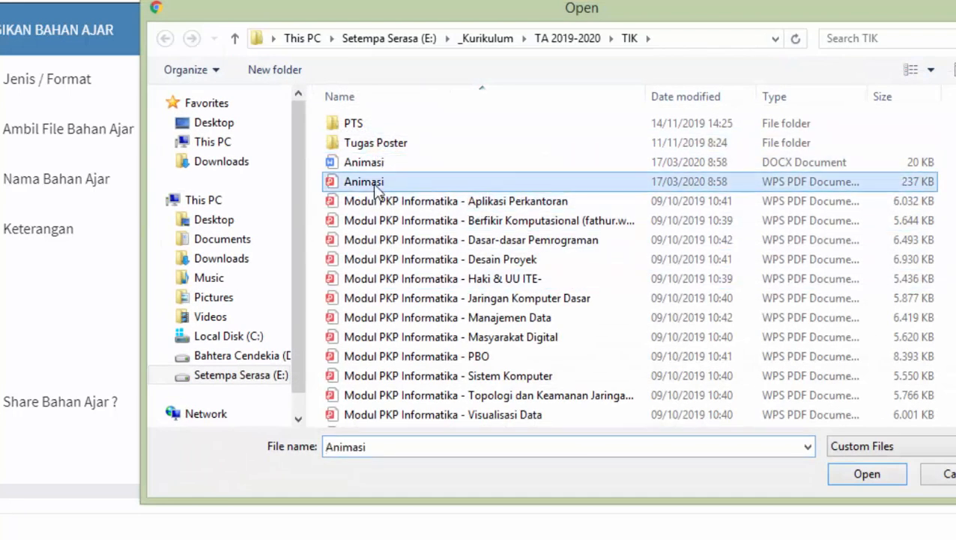
click(866, 475)
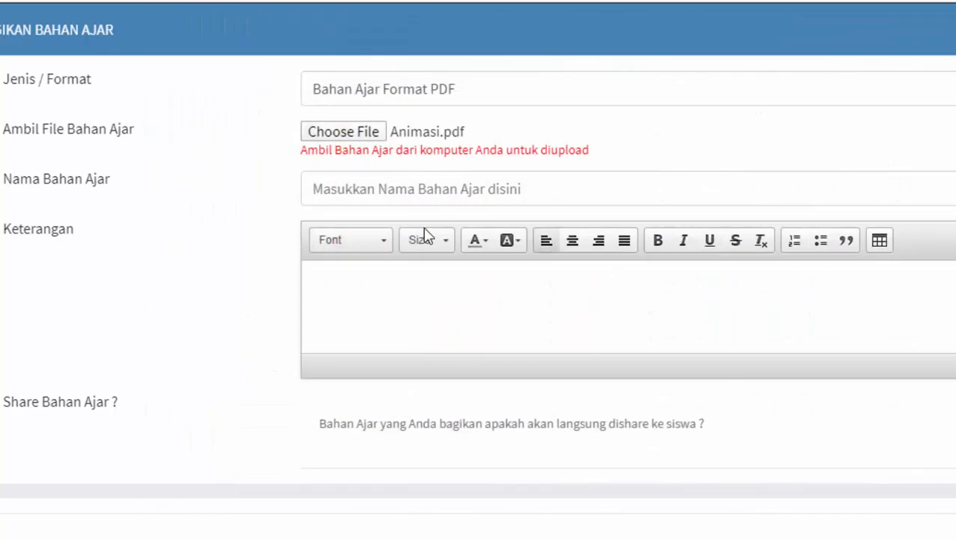
Name the teaching material "materi pembelajaran animasi" and copy the same text into its Keterangan.
click(373, 189)
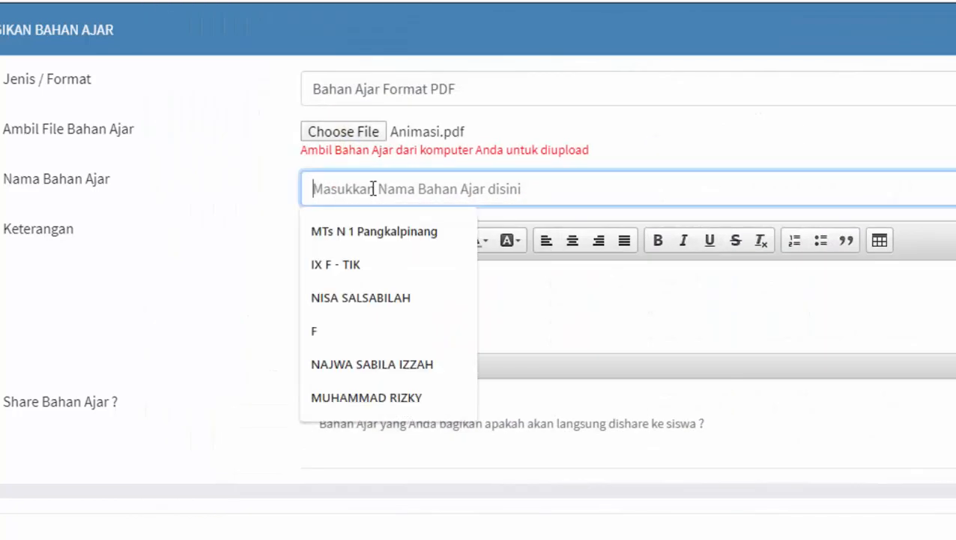
text(materi pembelajaran animasi)
click(384, 276)
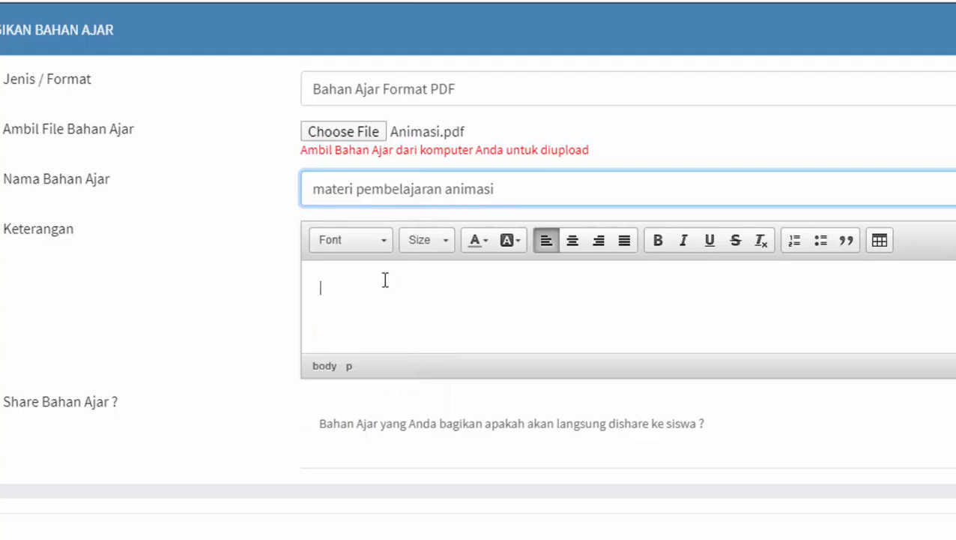
triple_click(392, 193)
right_click(329, 188)
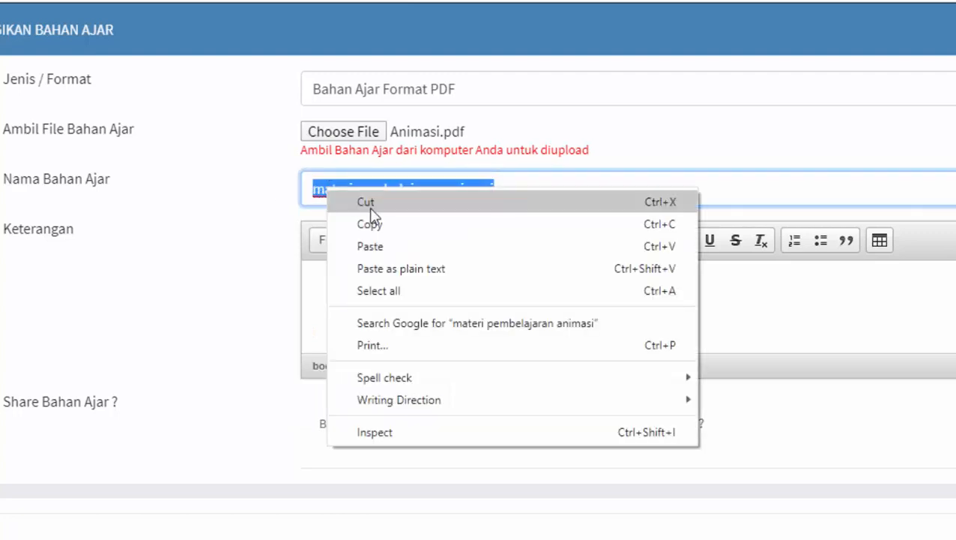
click(375, 230)
click(359, 276)
scroll(359, 276, down, 1)
right_click(327, 230)
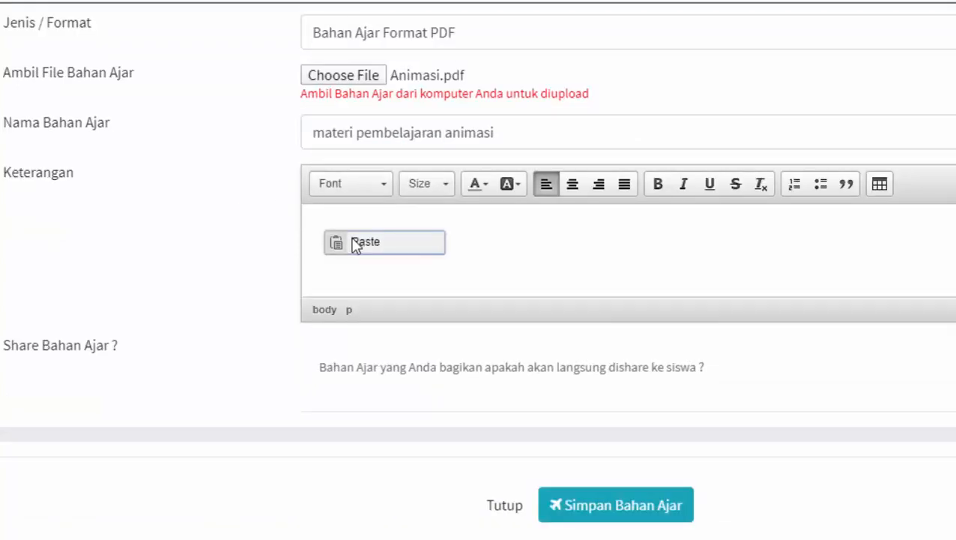
click(348, 239)
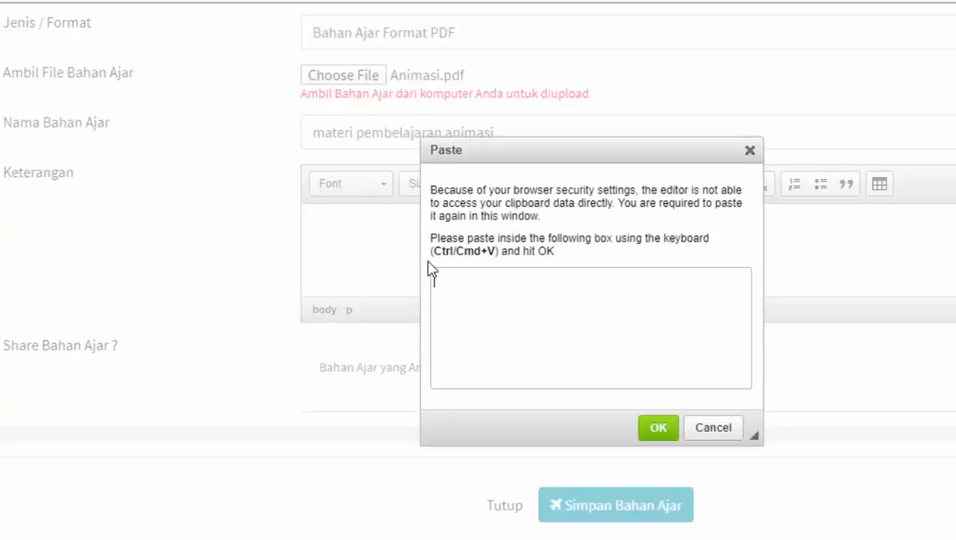
right_click(527, 303)
click(572, 417)
click(643, 434)
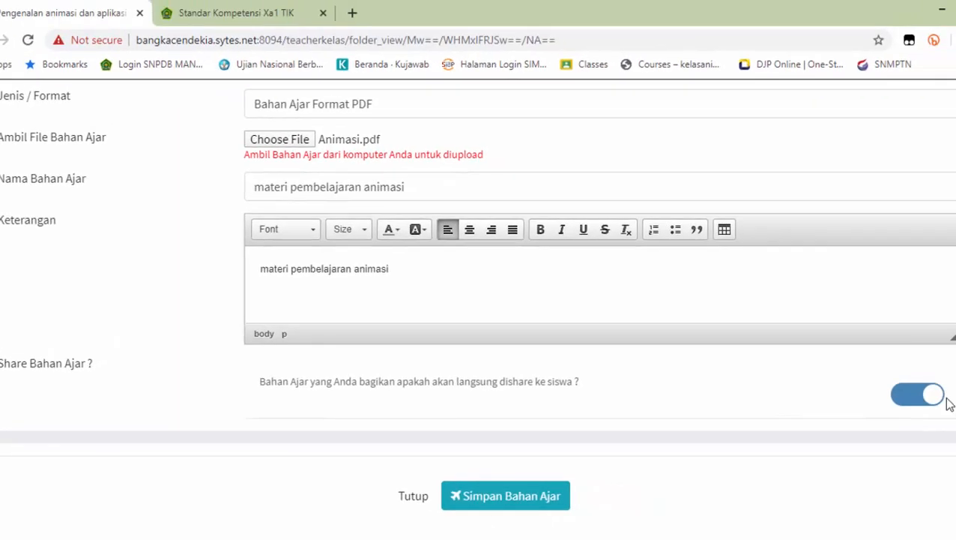
Keep Share Bahan Ajar switched on for students and save the teaching material.
click(933, 397)
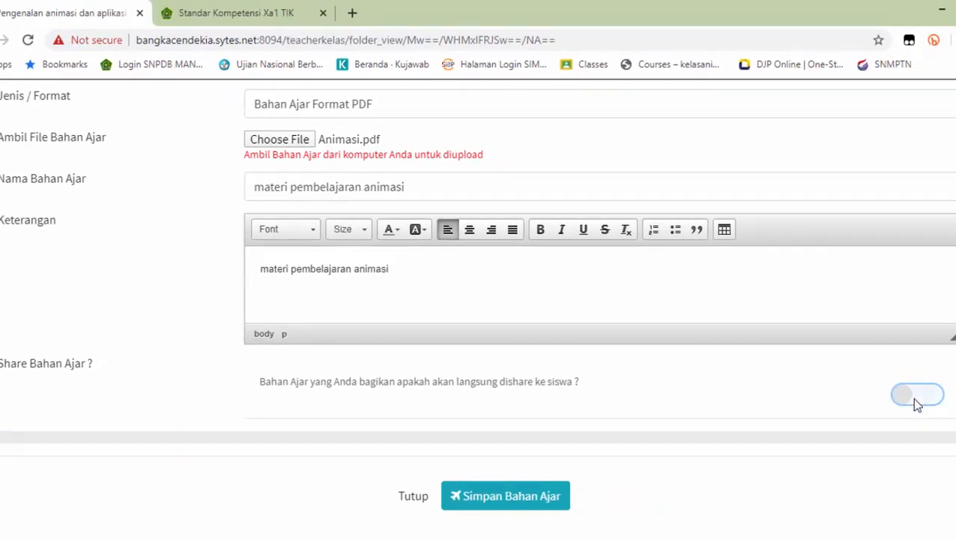
click(917, 401)
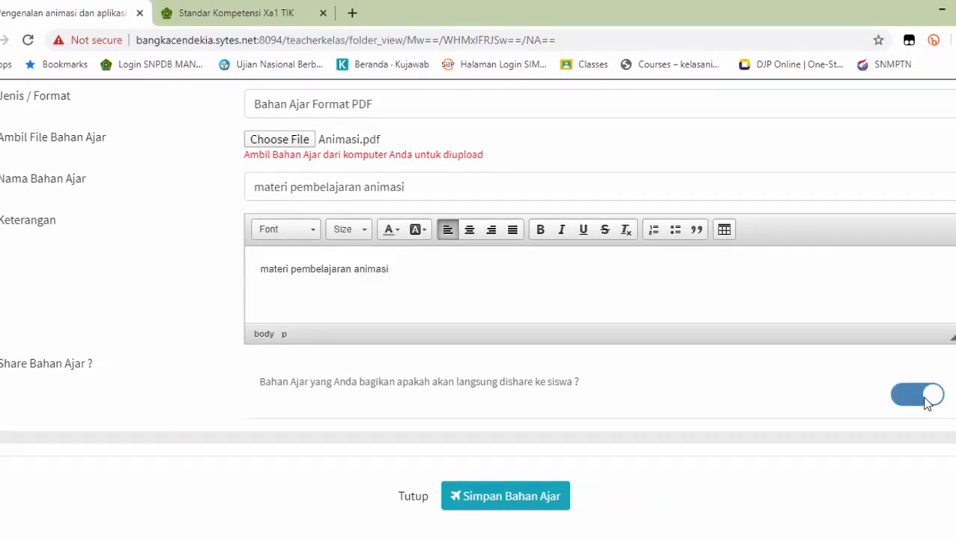
click(538, 498)
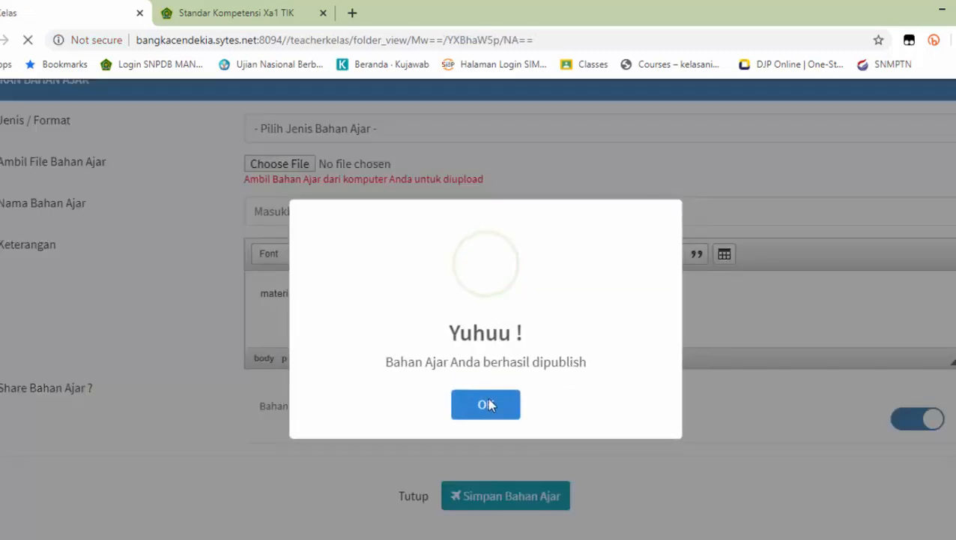
click(487, 405)
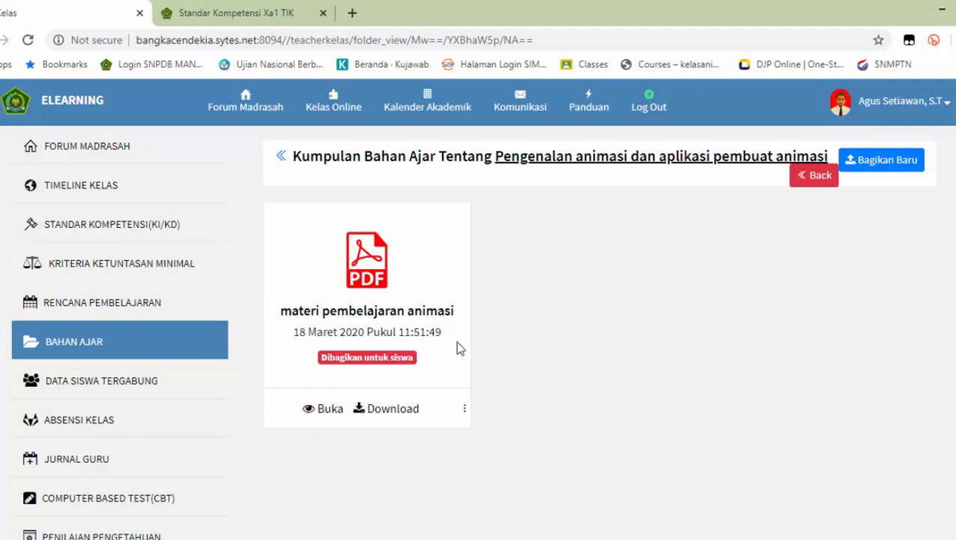
Open the Data Siswa Tergabung page of Xs1 TIK and bring up the list for inviting students.
click(123, 389)
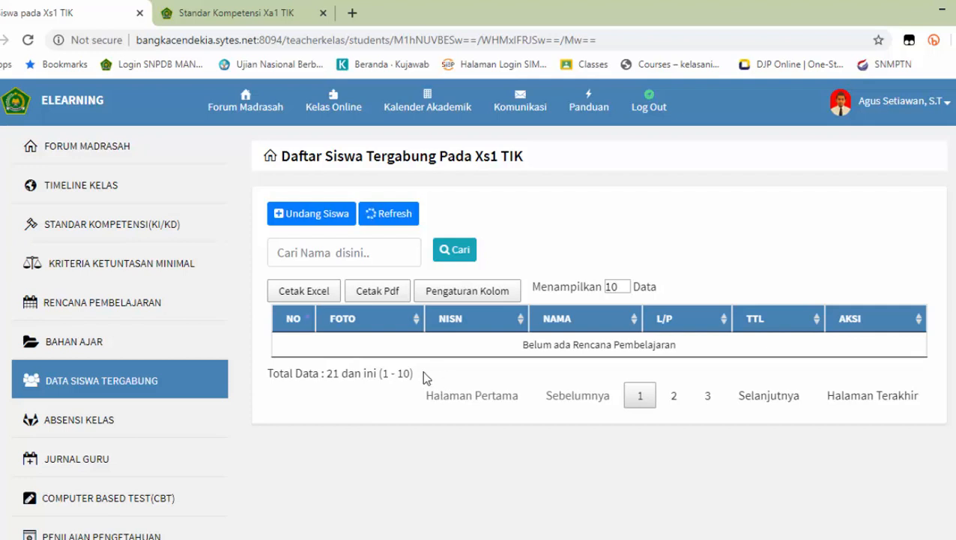
click(86, 187)
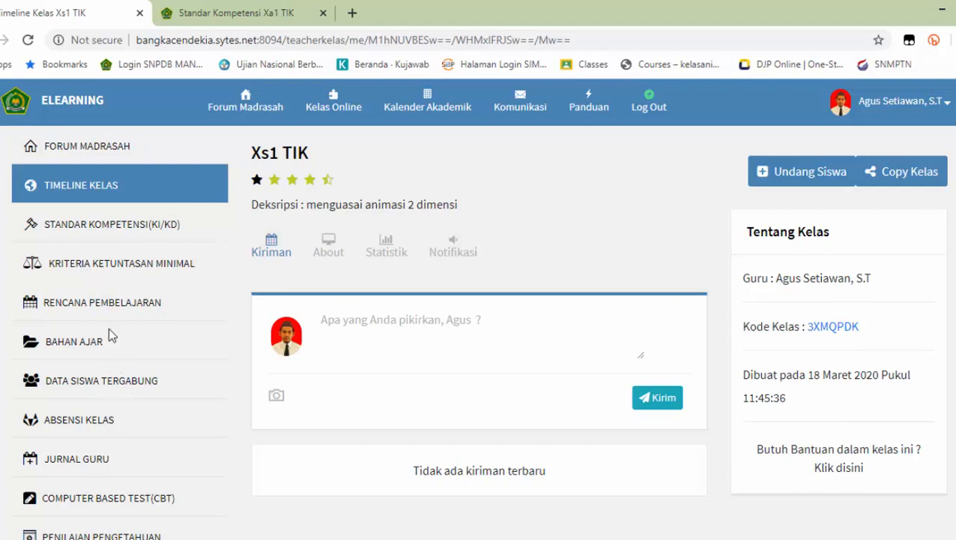
click(106, 381)
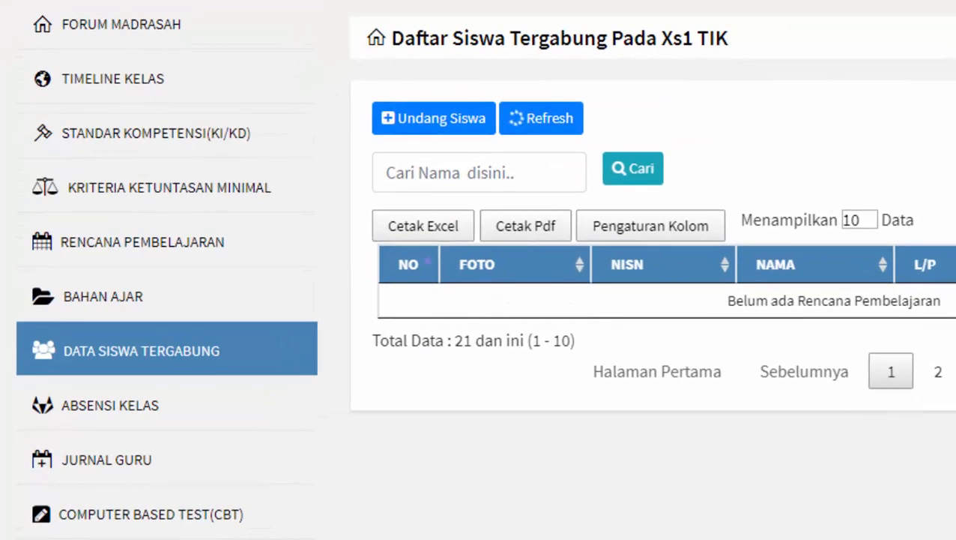
click(425, 126)
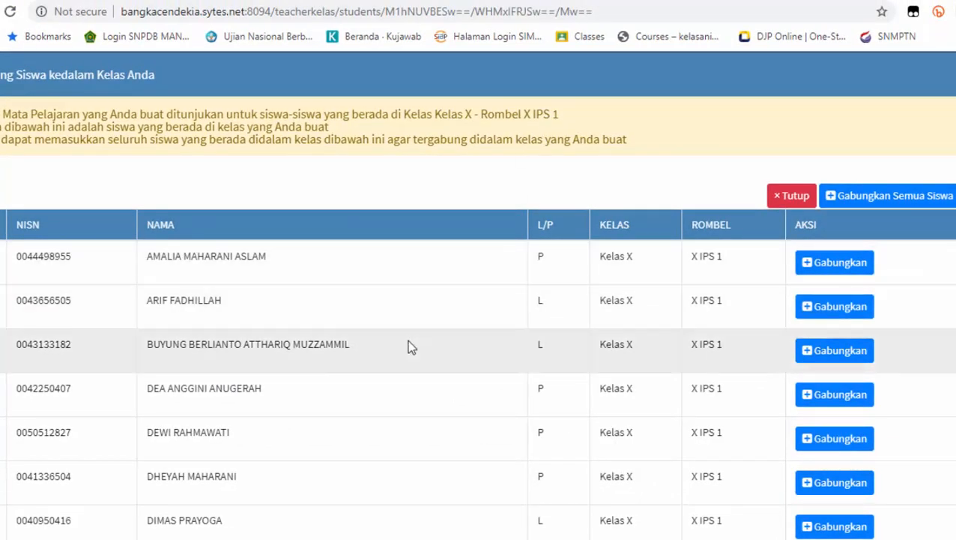
Review the list of X IPS 1 students and enroll all of them in the class at once.
scroll(606, 281, down, 10)
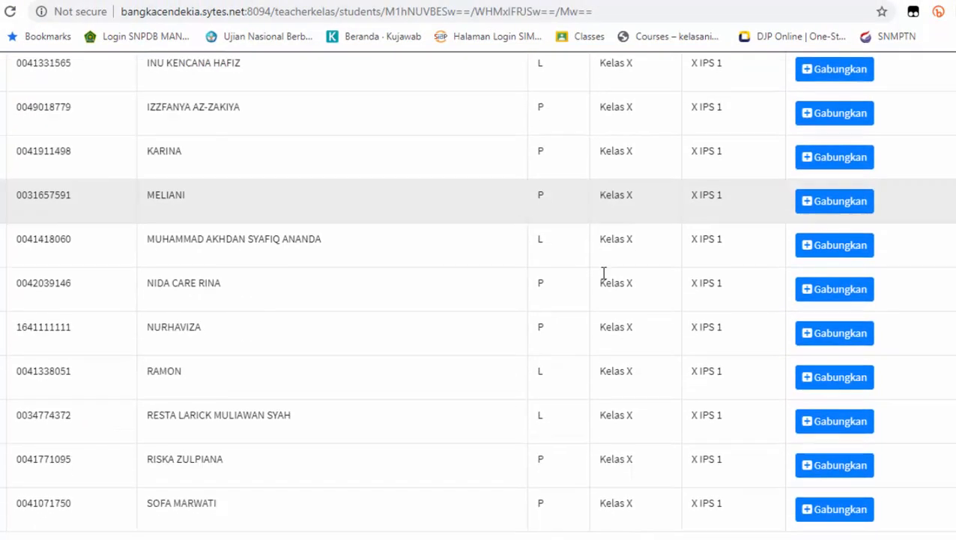
scroll(662, 360, up, 10)
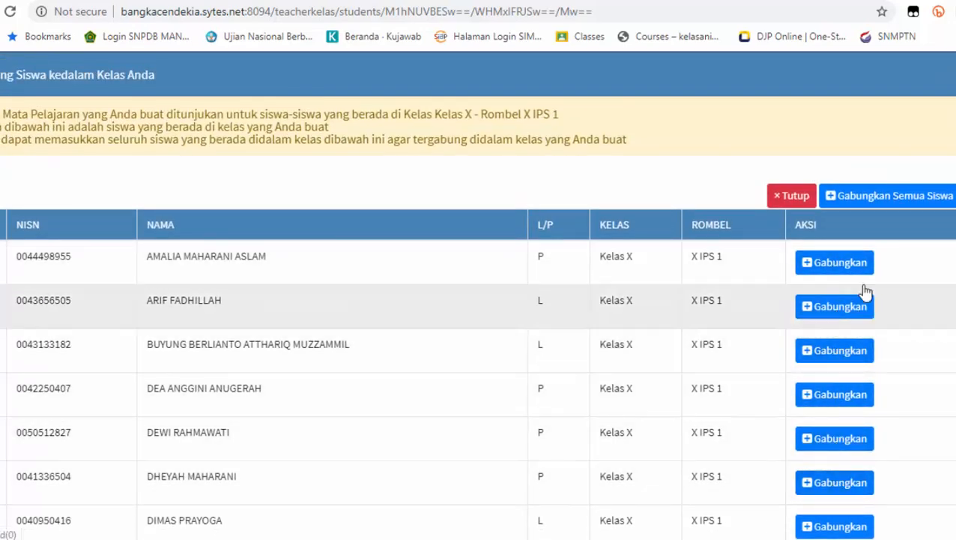
click(865, 199)
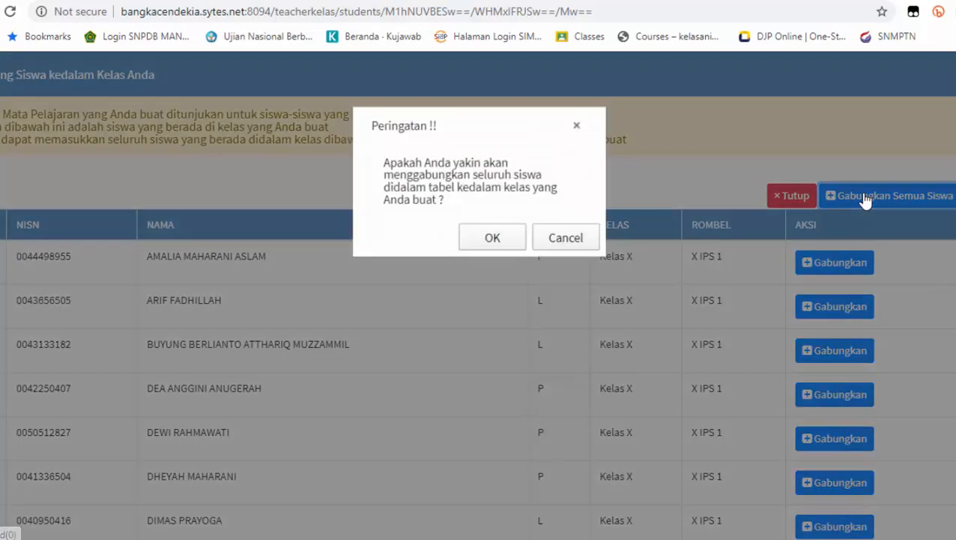
click(487, 240)
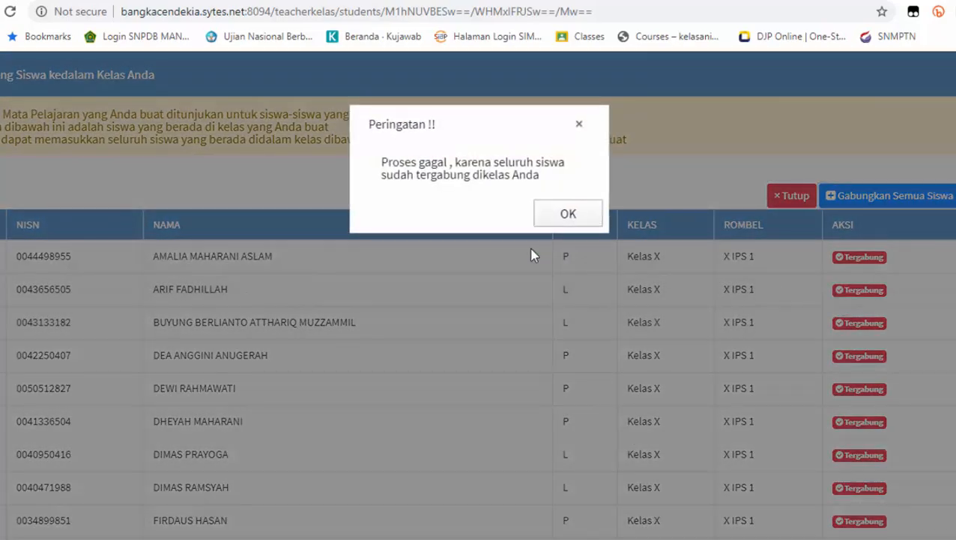
Dismiss the warning, check the joined status of the X IPS 1 students and close the invitation list.
click(562, 215)
scroll(648, 336, down, 6)
scroll(648, 337, up, 6)
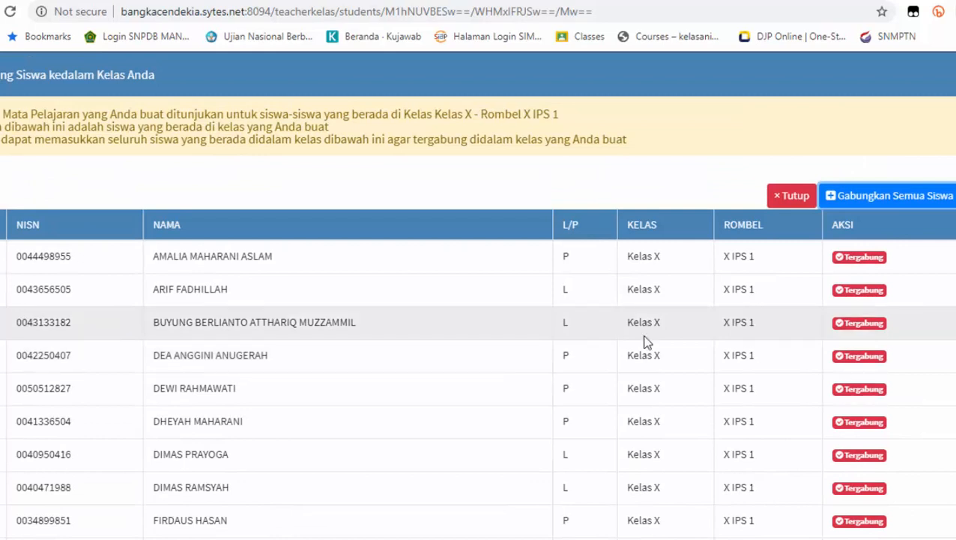
key(Escape)
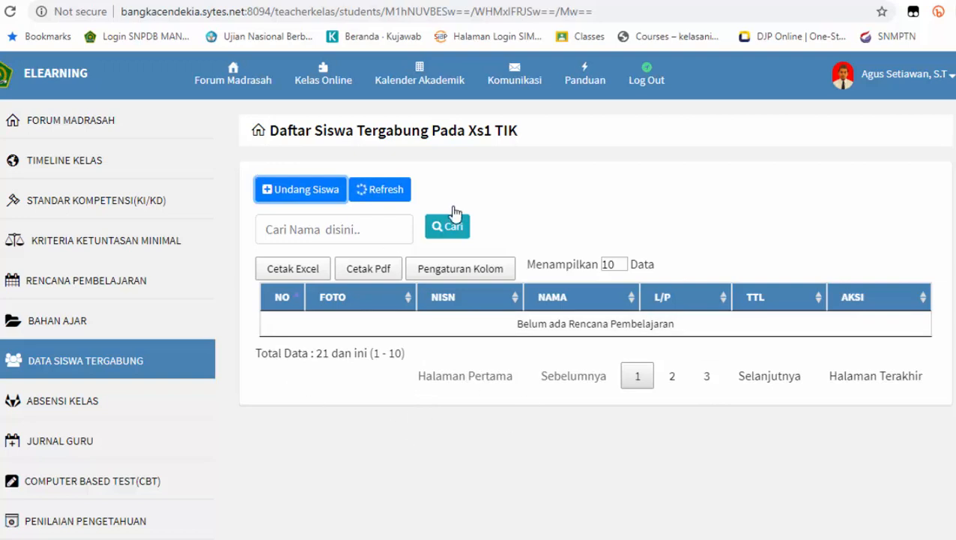
Reload the Data Siswa Tergabung page of Xs1 TIK and review the enrolled students.
click(10, 11)
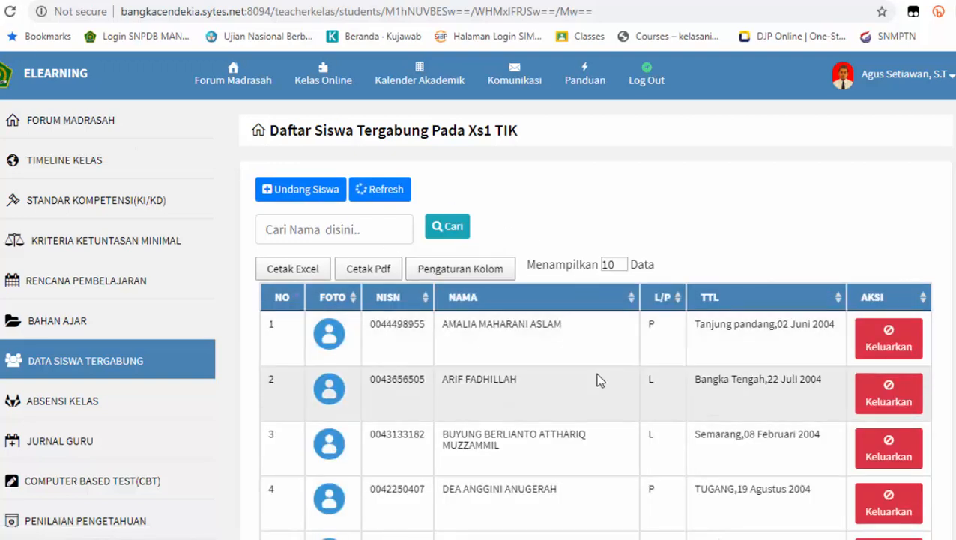
scroll(600, 375, down, 5)
scroll(814, 305, up, 4)
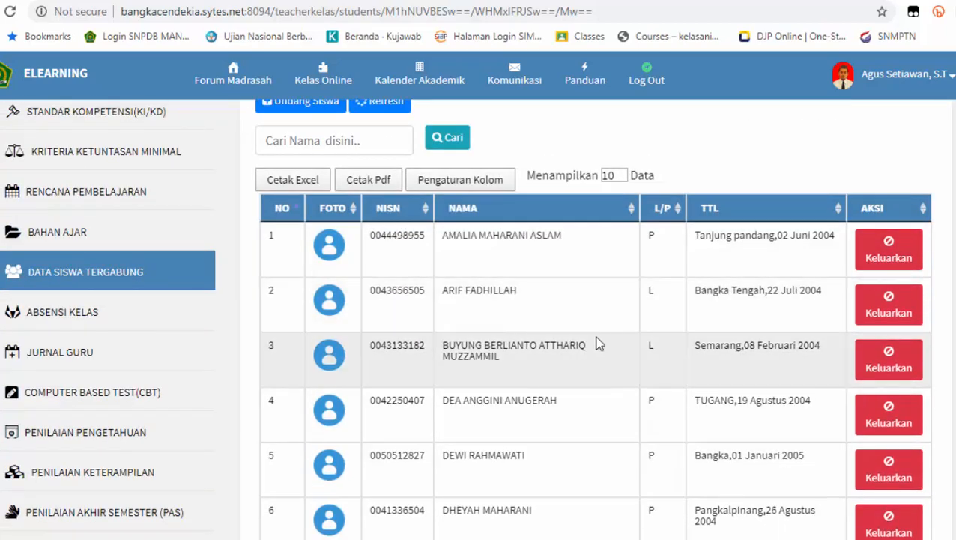
scroll(551, 365, down, 4)
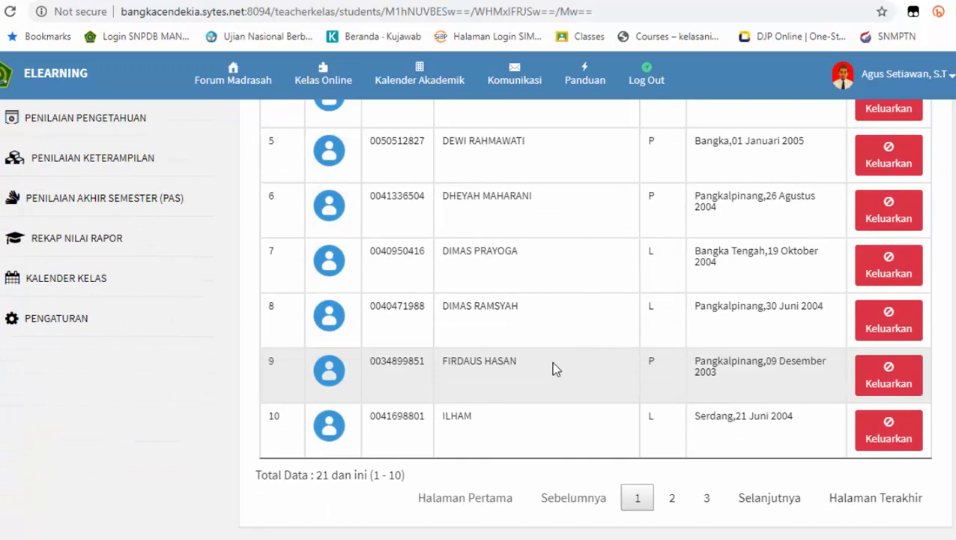
scroll(551, 361, up, 4)
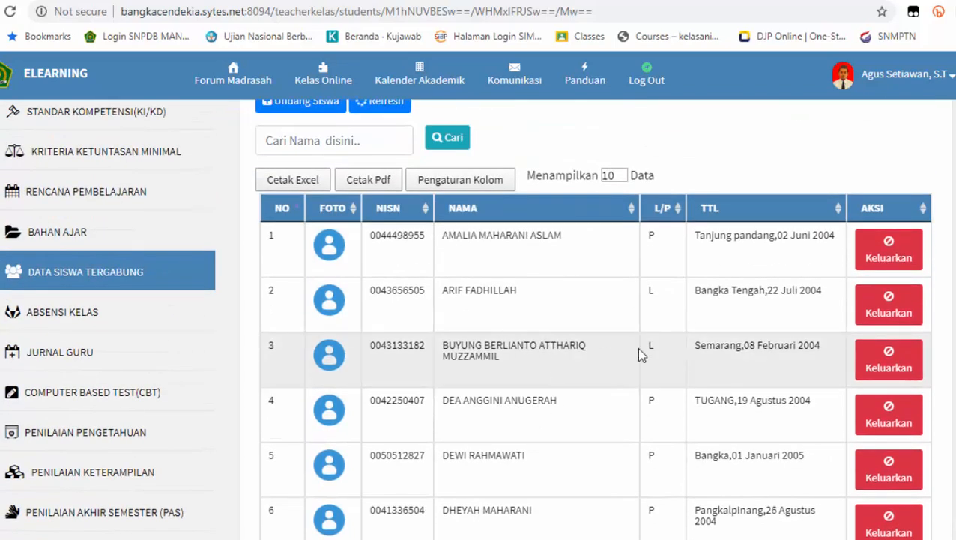
Open the Absensi Kelas page of Xs1 TIK and display the student attendance for Pertemuan Ke - 1.
click(66, 317)
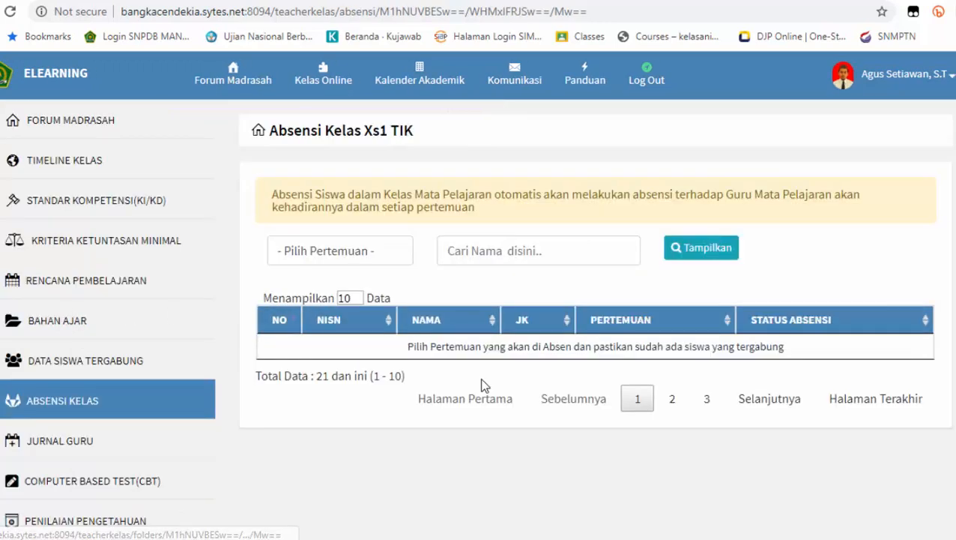
click(357, 259)
click(491, 279)
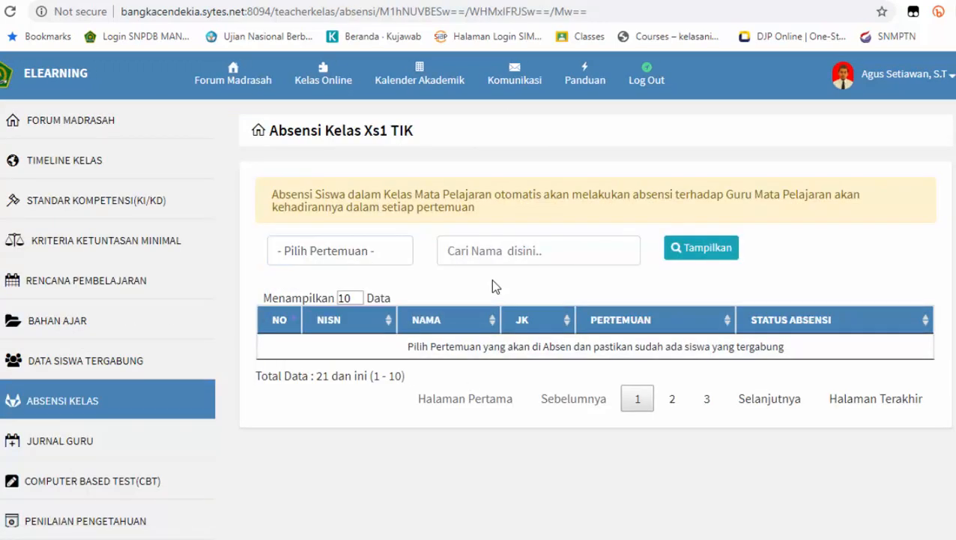
click(377, 259)
click(352, 290)
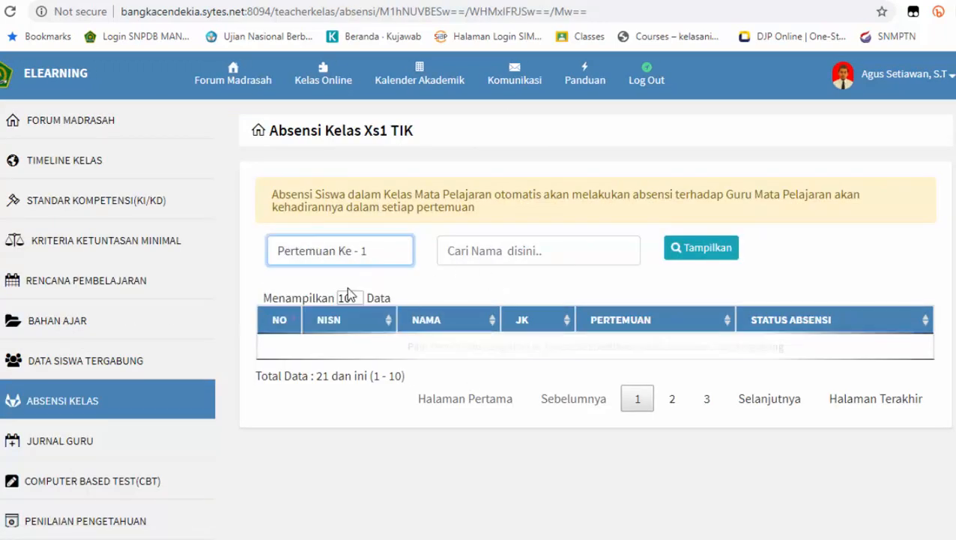
click(696, 251)
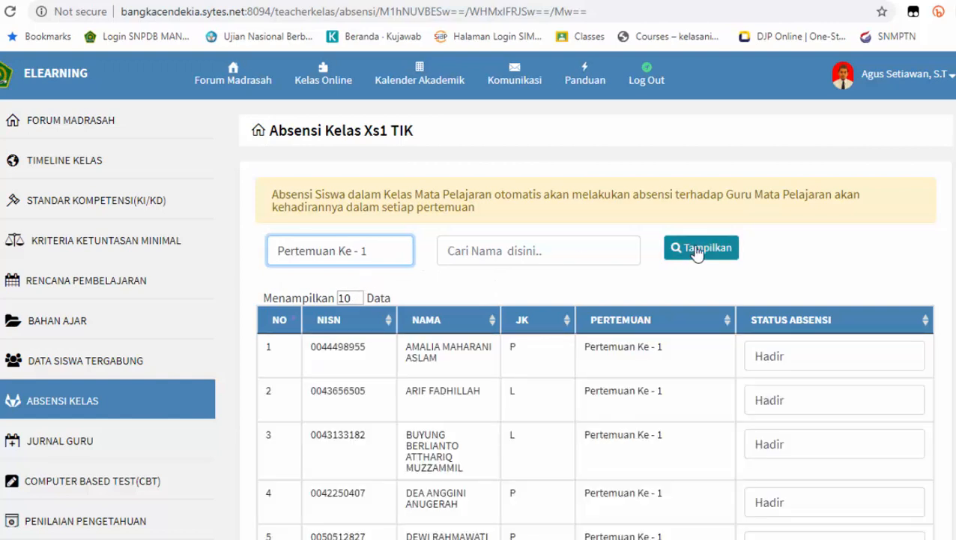
Inspect the attendance status options for the first student in Pertemuan Ke - 1 and keep Hadir selected.
click(827, 357)
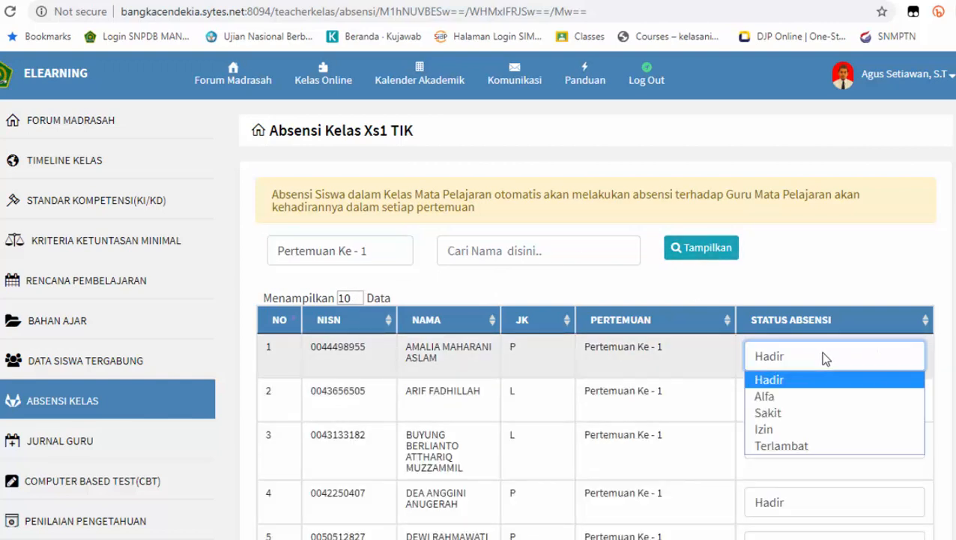
click(675, 287)
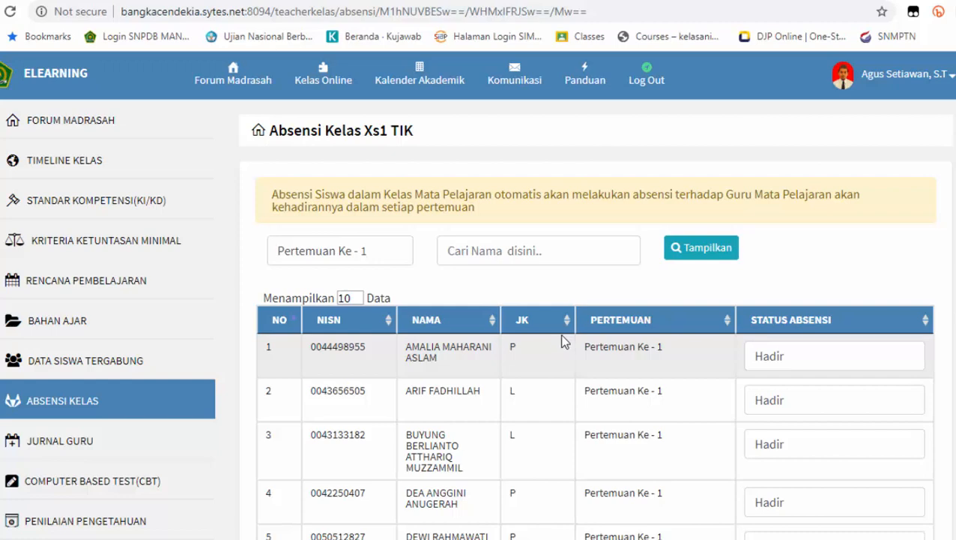
scroll(637, 351, down, 2)
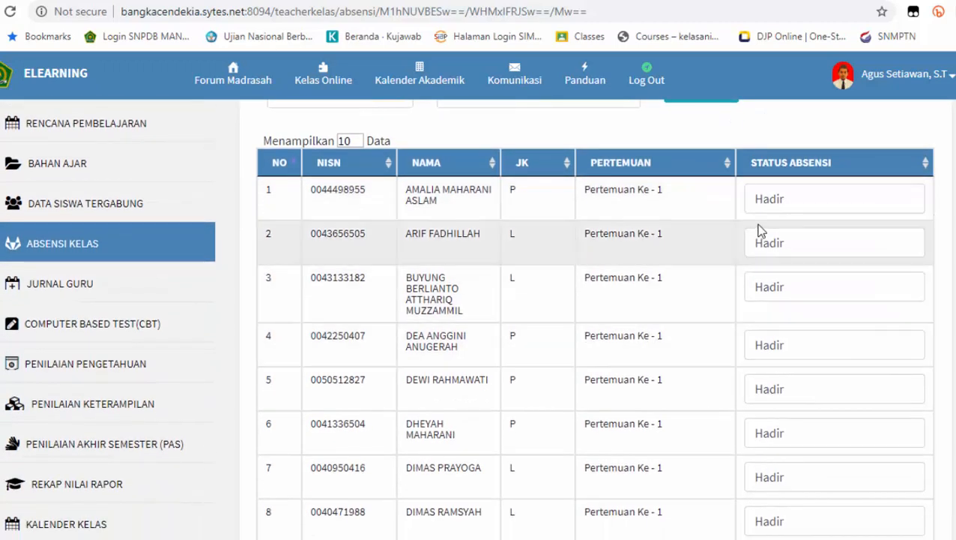
click(774, 200)
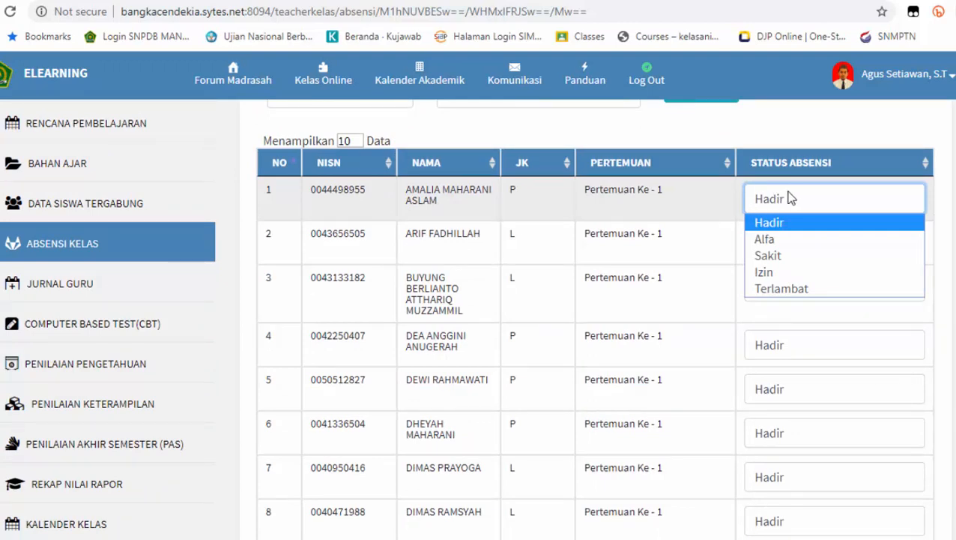
click(762, 220)
scroll(174, 384, up, 1)
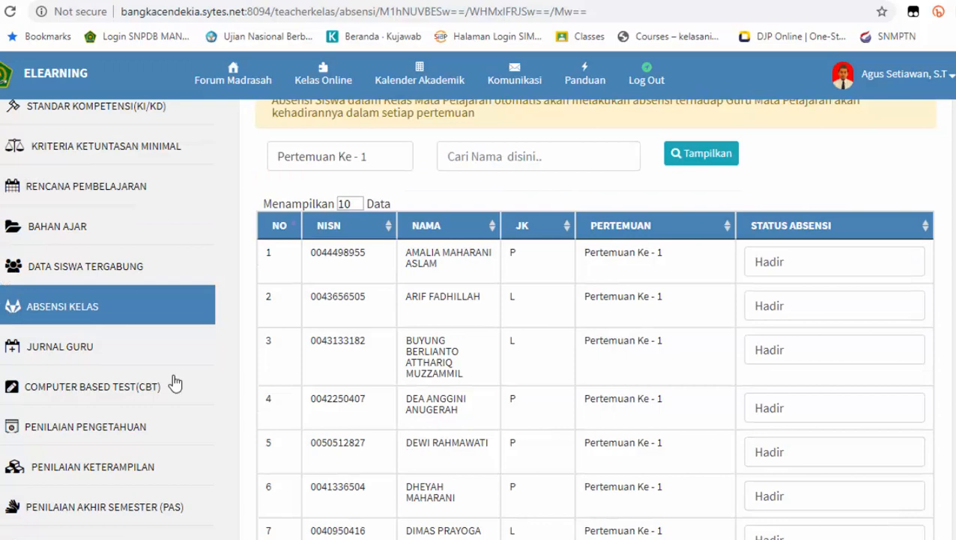
Look over the Jurnal Guru page and the Computer Based Test (CBT) list of Xs1 TIK.
click(53, 356)
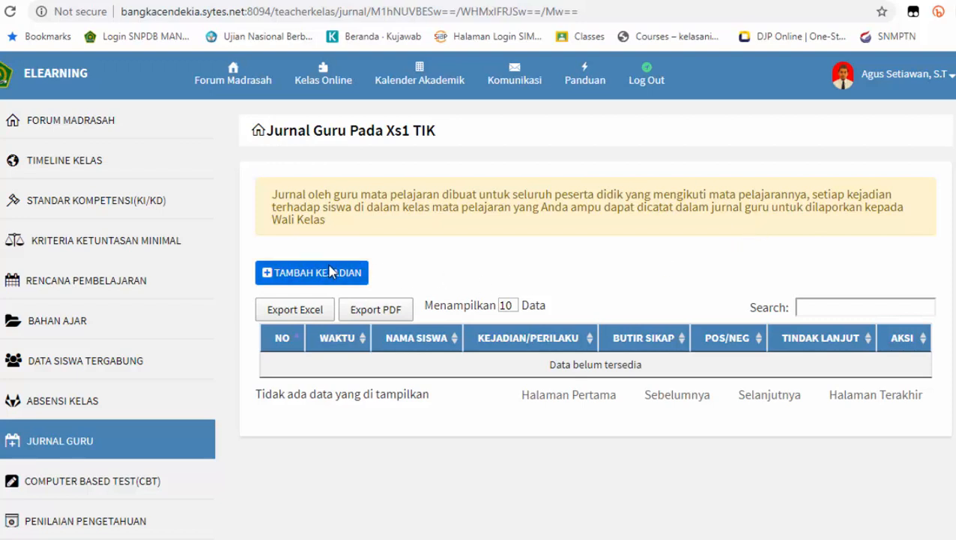
scroll(411, 293, down, 1)
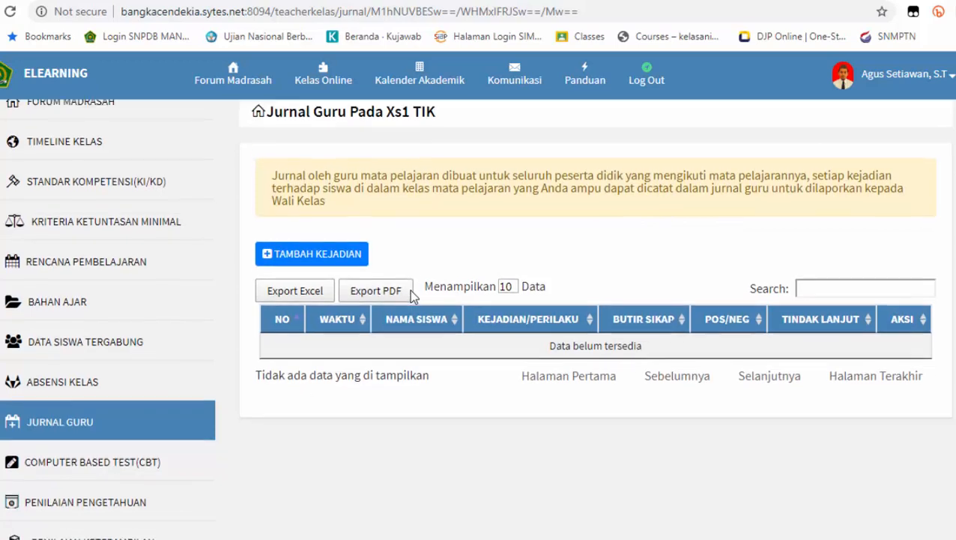
scroll(411, 294, down, 3)
click(91, 329)
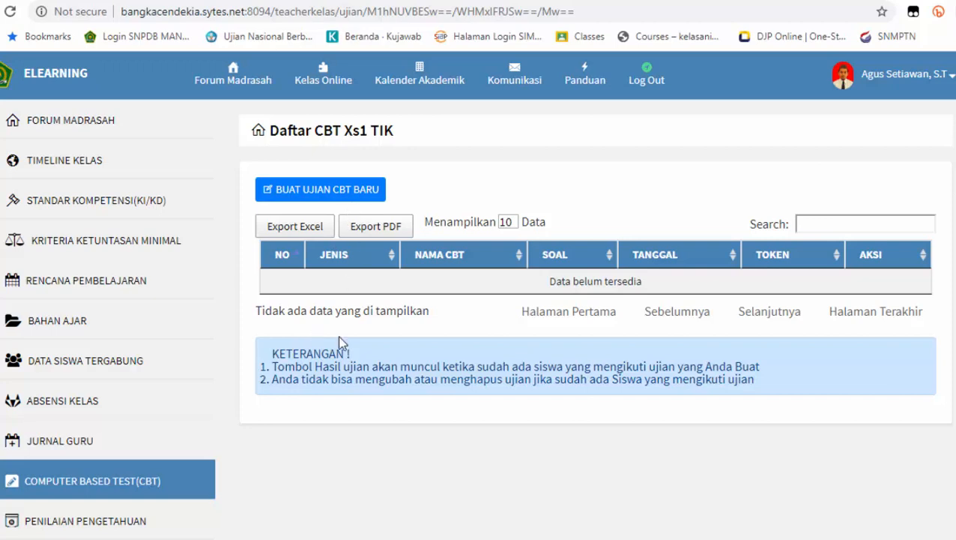
scroll(337, 346, down, 3)
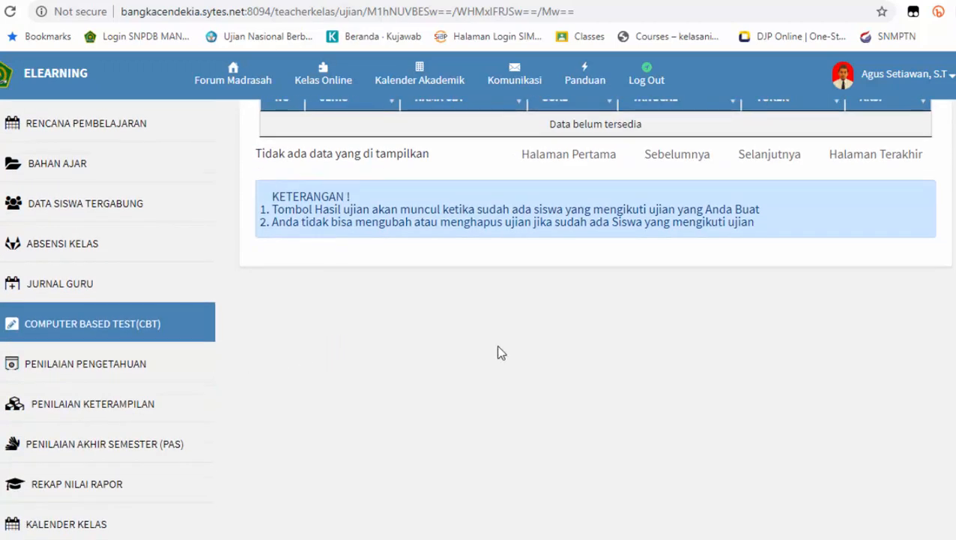
Look over the Penilaian Pengetahuan and Penilaian Keterampilan pages of Xs1 TIK.
scroll(484, 348, up, 1)
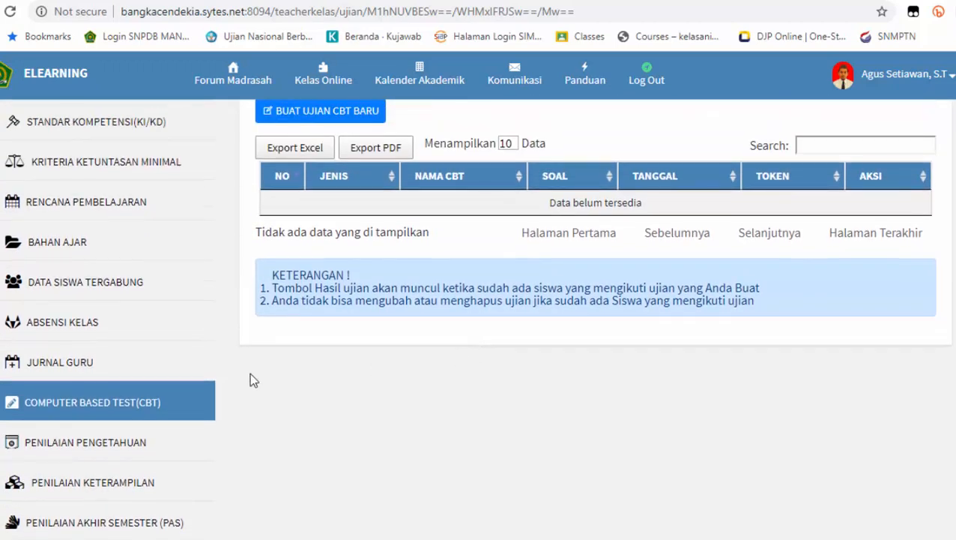
click(87, 449)
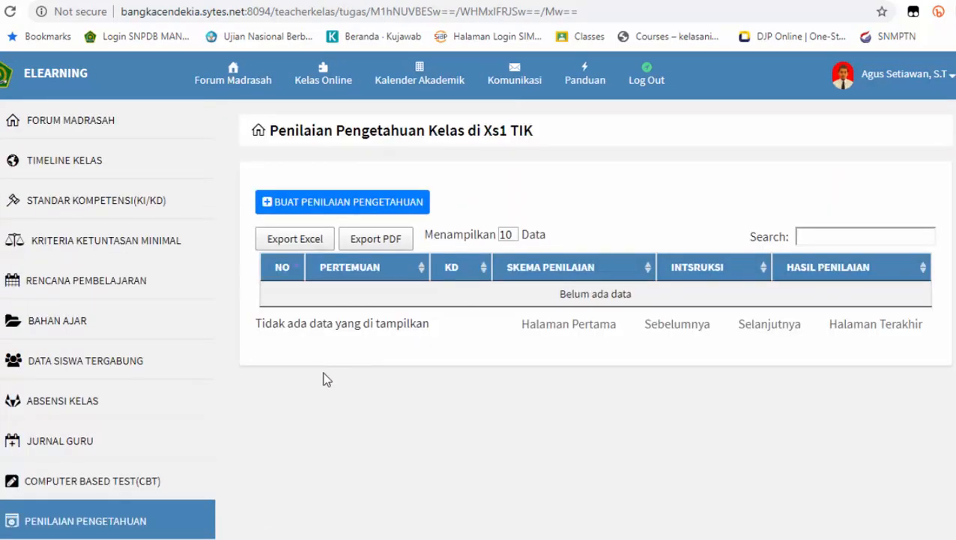
scroll(323, 380, down, 3)
click(112, 374)
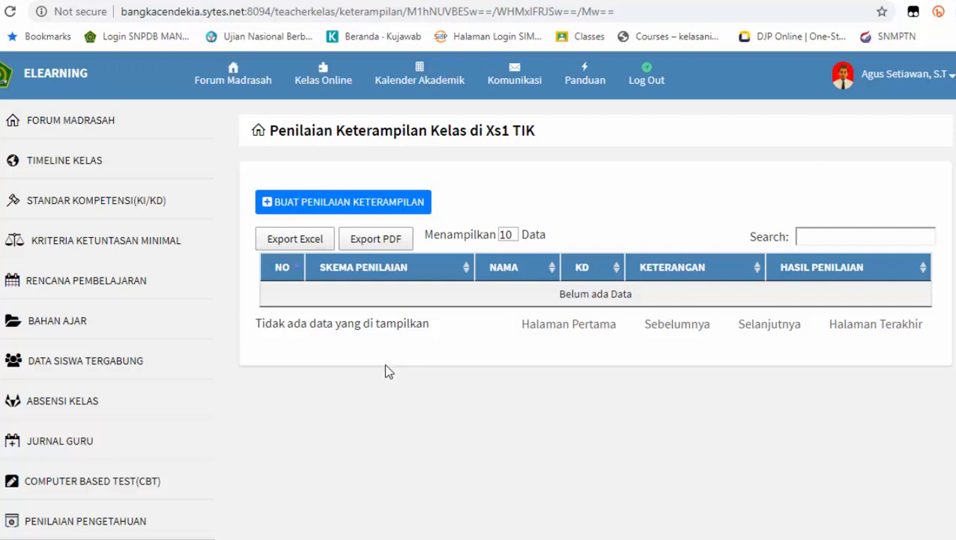
scroll(99, 411, down, 2)
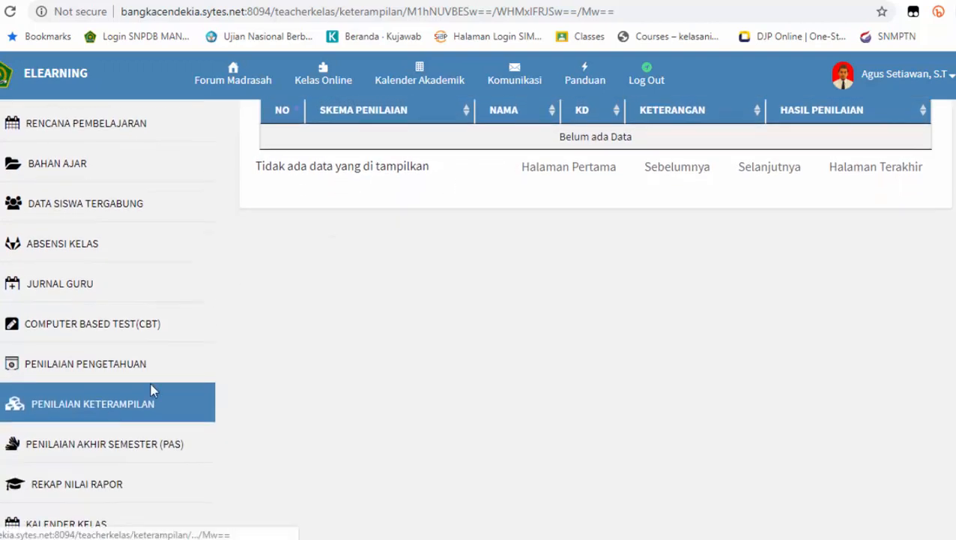
Open the Penilaian Akhir Semester (PAS) page and examine the students' Nilai PAS and Nilai Akhir columns.
scroll(152, 384, down, 1)
click(112, 407)
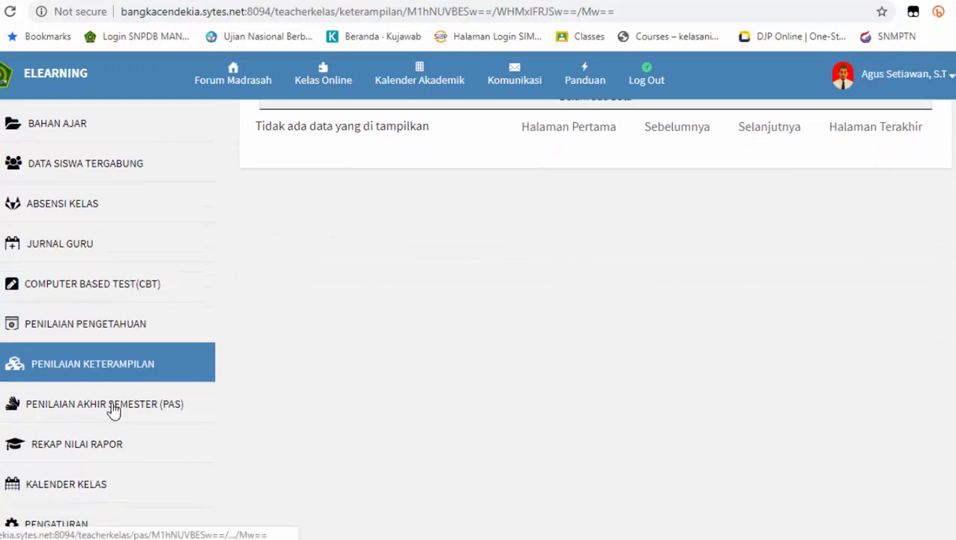
scroll(231, 380, down, 3)
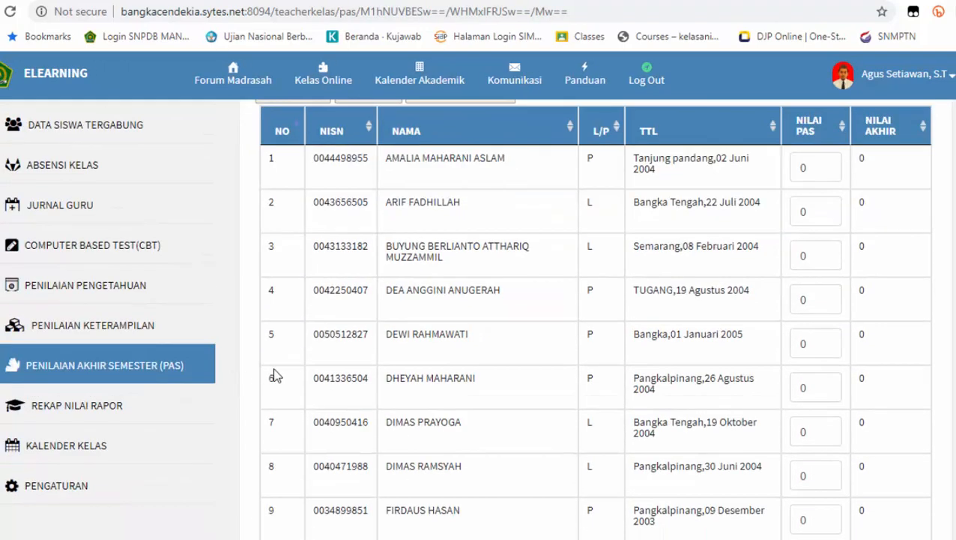
scroll(274, 375, up, 3)
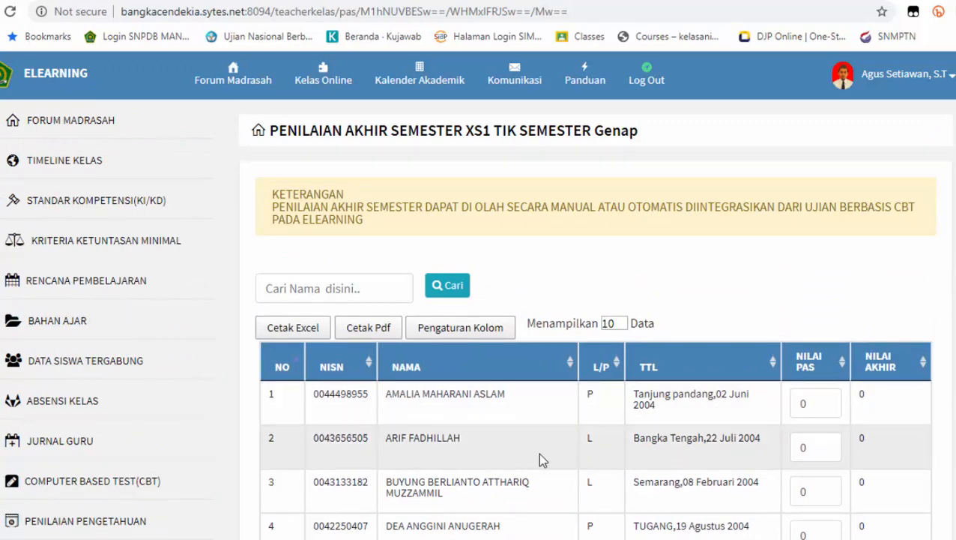
scroll(540, 454, down, 1)
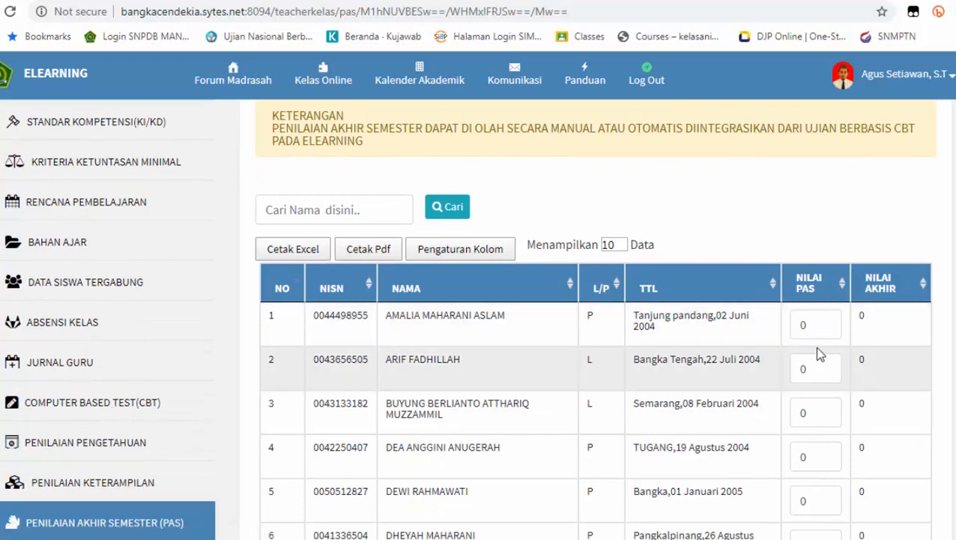
Open Rekap Nilai Rapor and examine the students' Nilai Akhir table for Pengetahuan (KI-3) and Keterampilan (KI-4).
scroll(550, 390, down, 4)
click(87, 289)
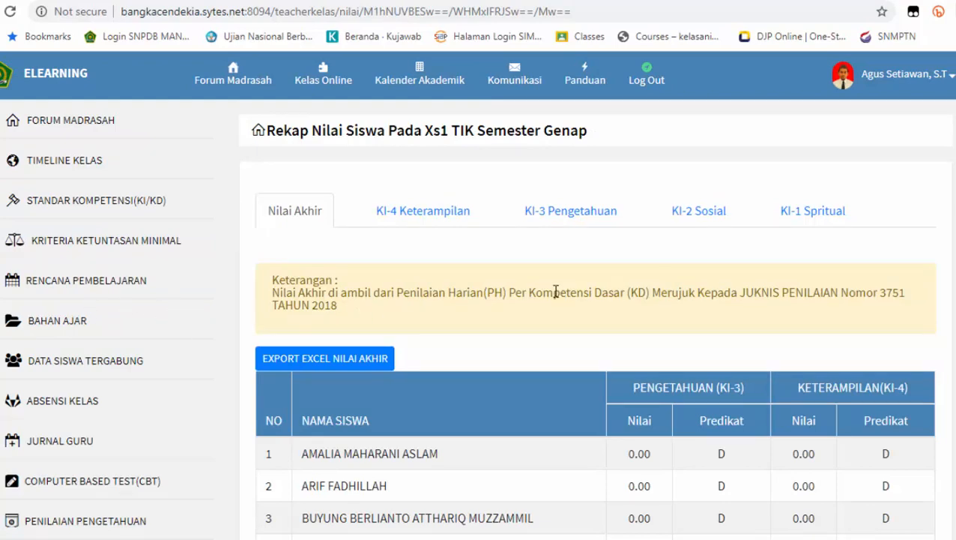
scroll(568, 373, down, 3)
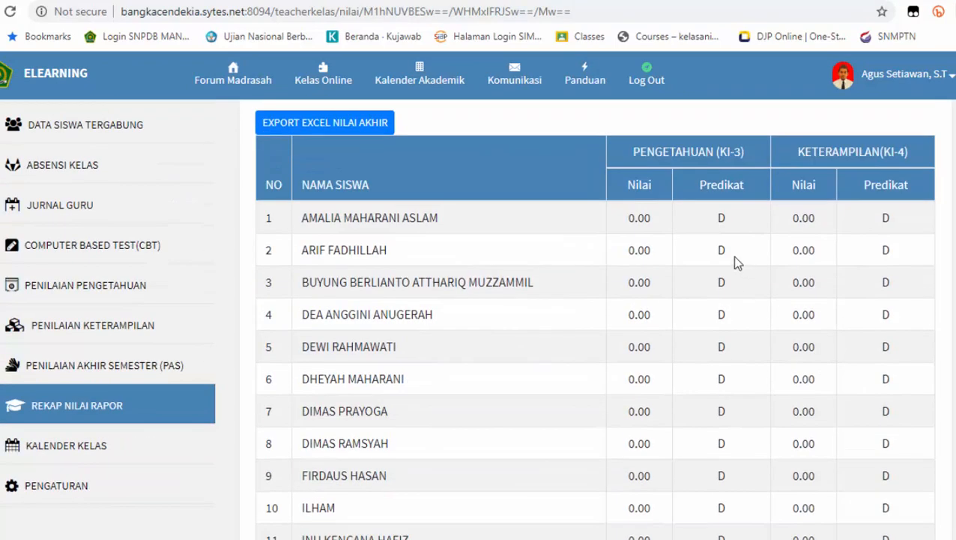
scroll(665, 236, up, 2)
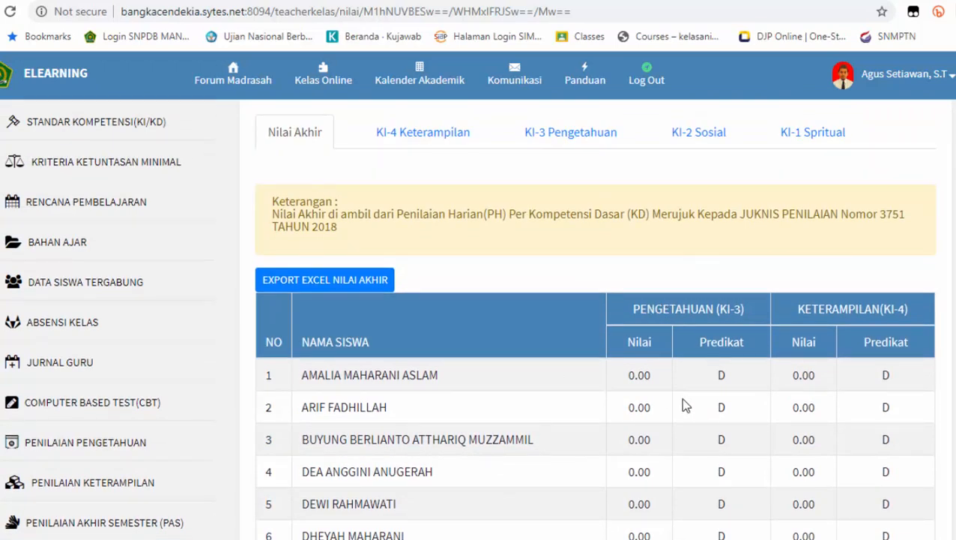
scroll(683, 405, down, 1)
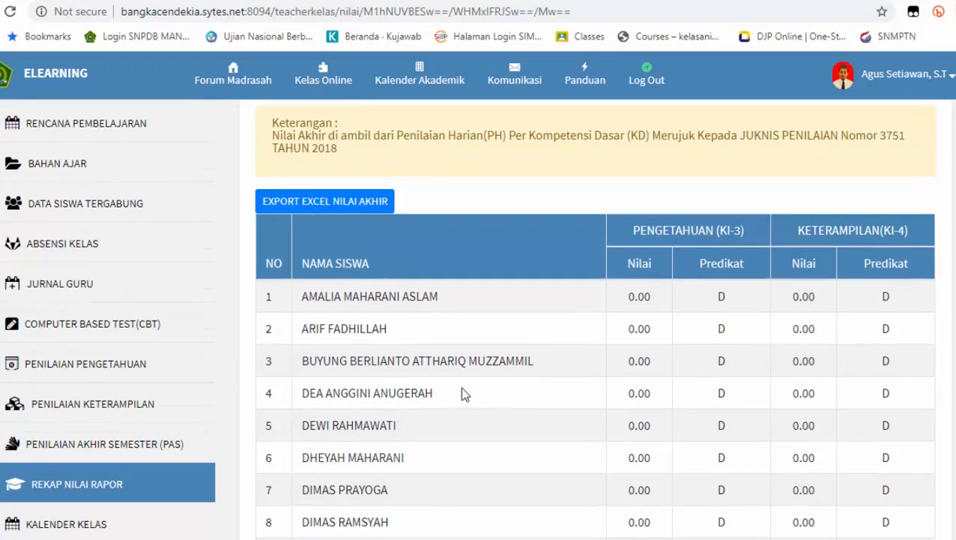
scroll(459, 391, down, 3)
scroll(487, 387, up, 5)
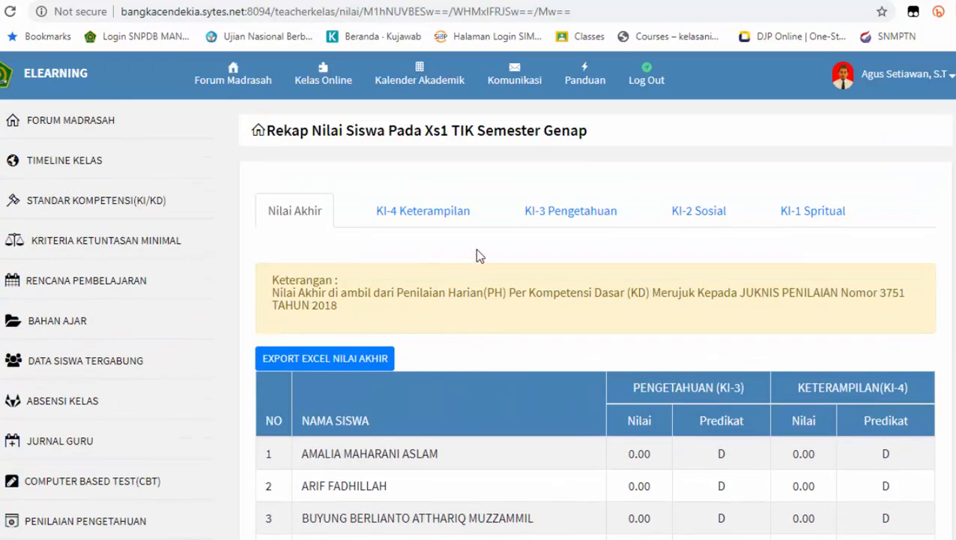
Open the Komunikasi page for chatting with other teachers.
click(517, 77)
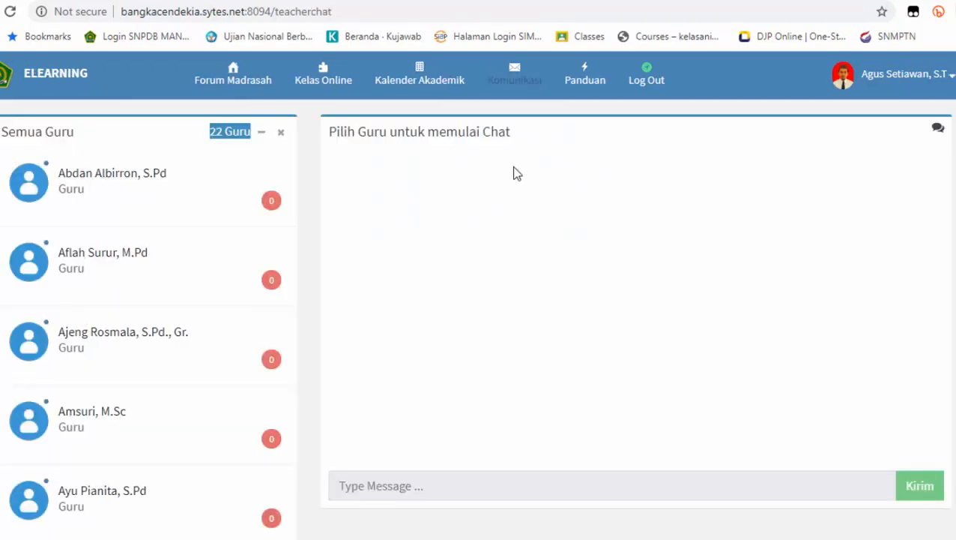